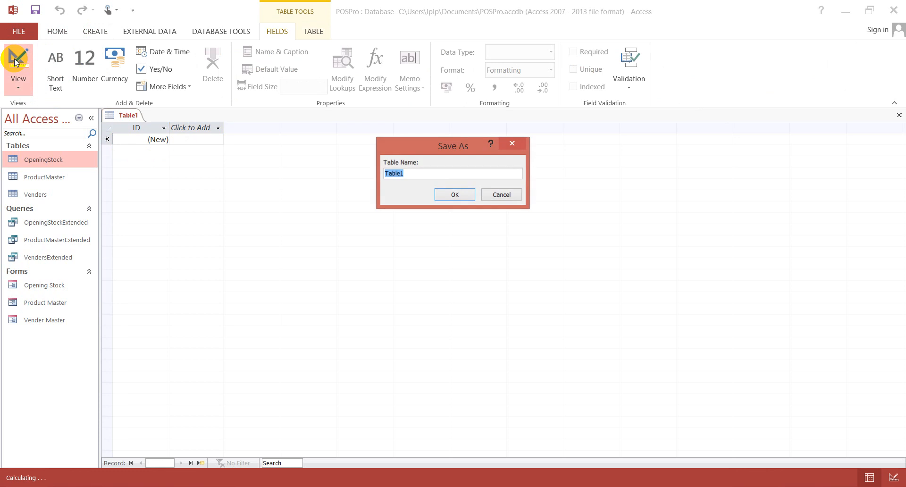
# Step: Save the new table as Purchases and open it in design view
pyautogui.write('p')
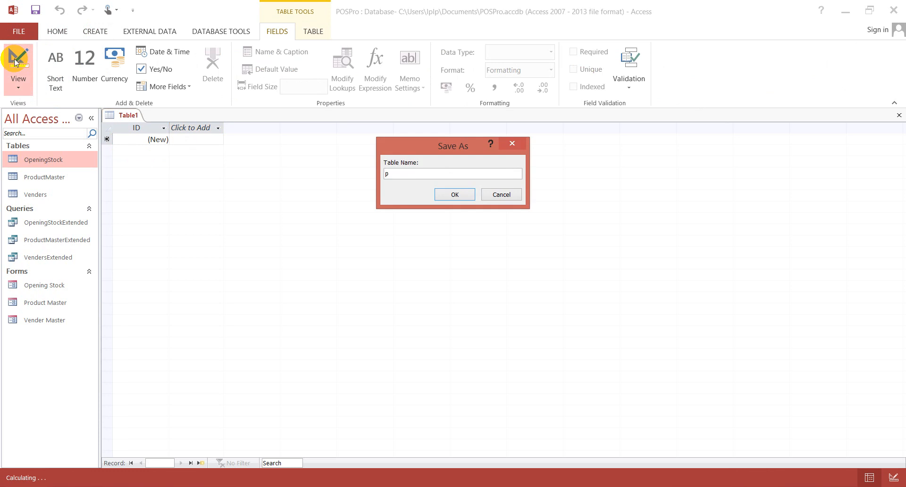
pyautogui.write('Purchases')
pyautogui.press('Return')
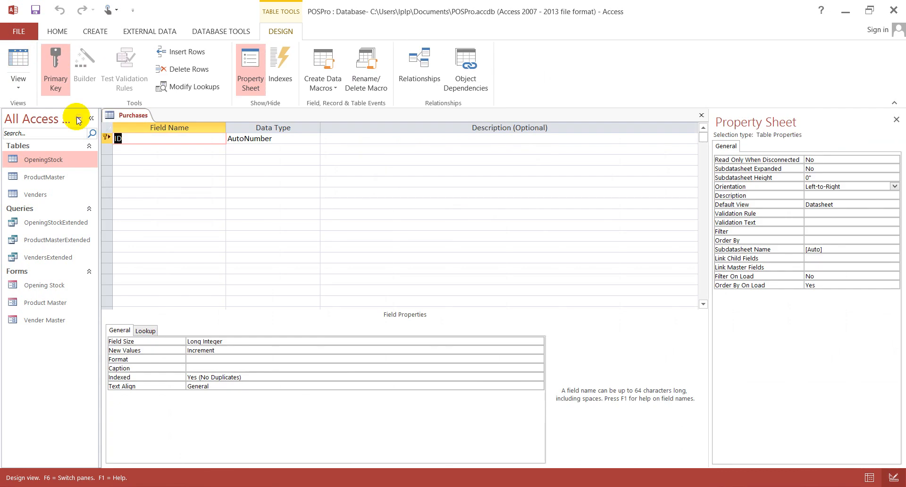
# Step: Add a Short Text field named PartyBillNo below the ID field
pyautogui.click(177, 147)
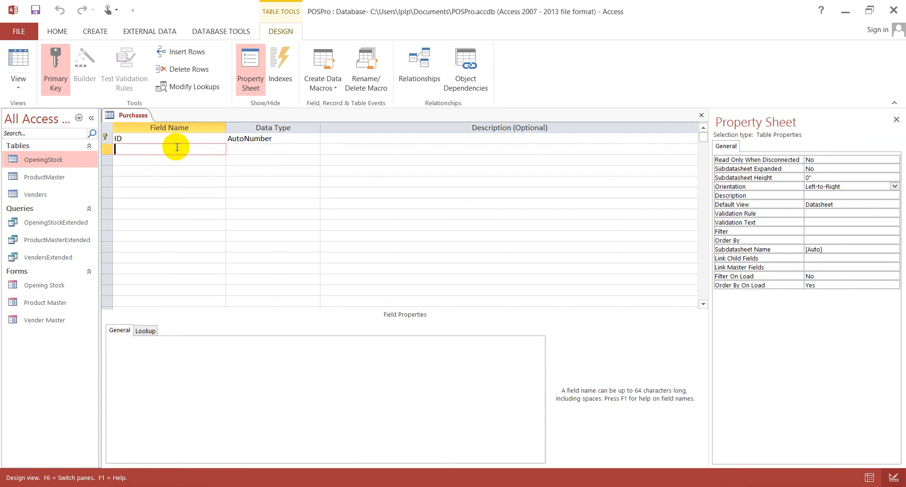
pyautogui.click(153, 138)
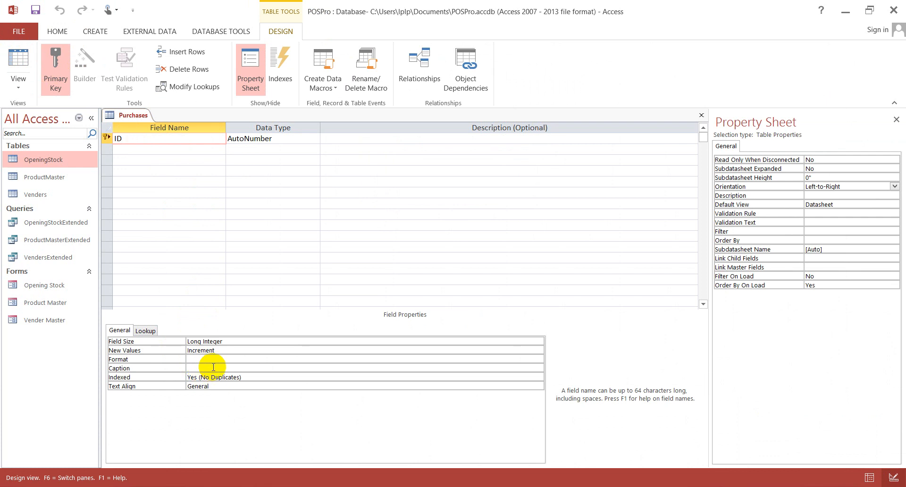
pyautogui.click(158, 150)
pyautogui.press('Up')
pyautogui.press('Down')
pyautogui.press('Up')
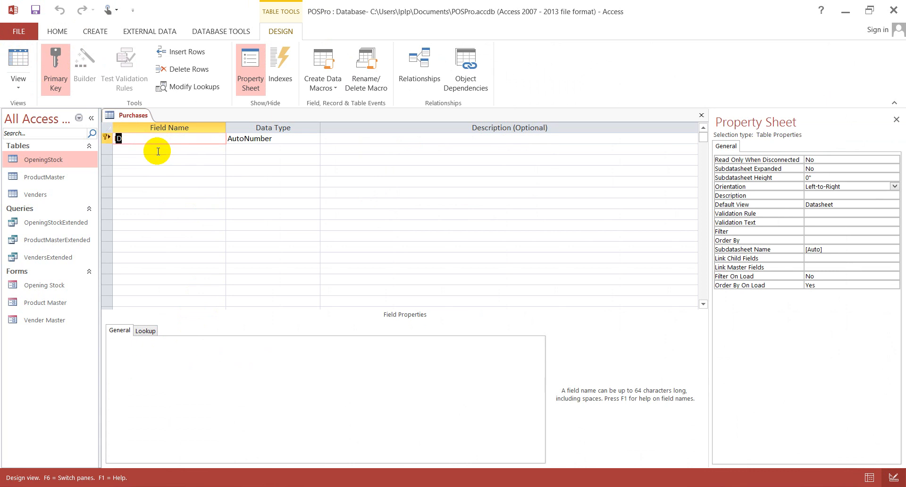
pyautogui.press('Down')
pyautogui.write('PartyBillNo')
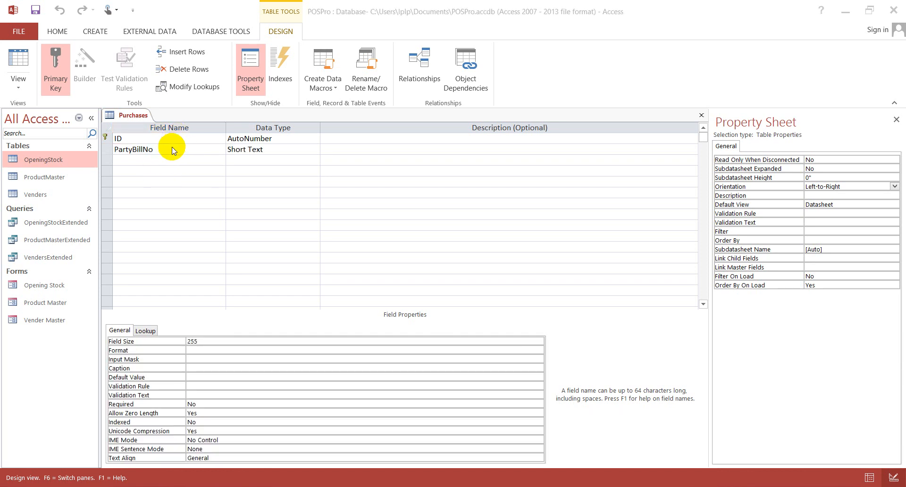
# Step: Add a field named Date0 below PartyBillNo with the Date/Time data type
pyautogui.press('Down')
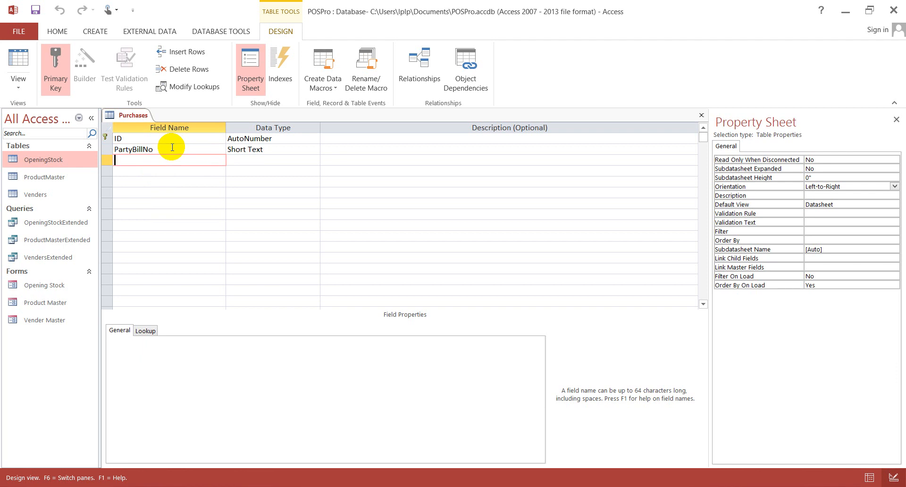
pyautogui.write('Da')
pyautogui.write('te-')
pyautogui.write('0')
pyautogui.press('Tab')
pyautogui.write('da')
pyautogui.press('Down')
pyautogui.press('Up')
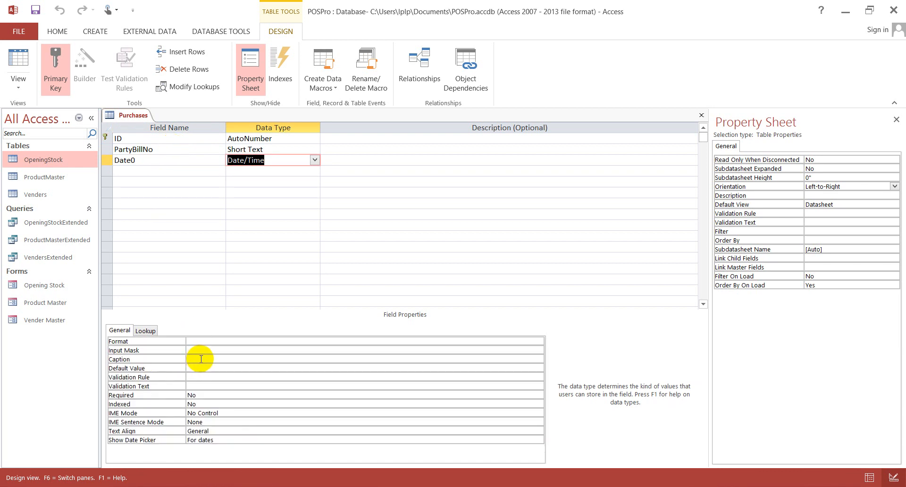
# Step: Give the Date0 field the caption Date and the default value =Date()
pyautogui.click(198, 359)
pyautogui.write('Date')
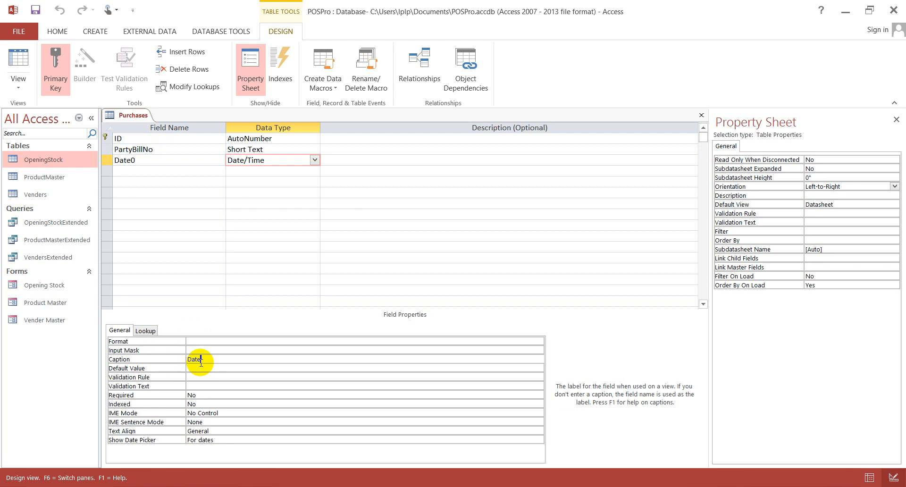
pyautogui.press('Return')
pyautogui.write('=date(')
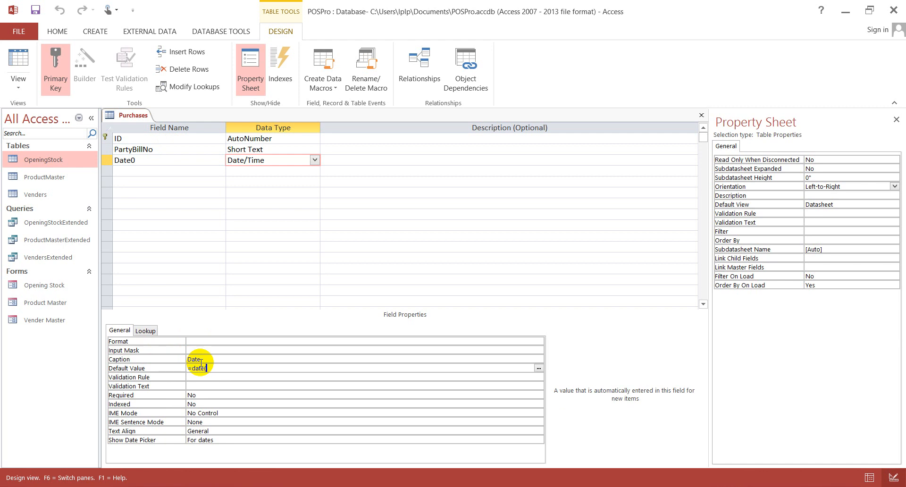
pyautogui.press('Return')
pyautogui.press('Up')
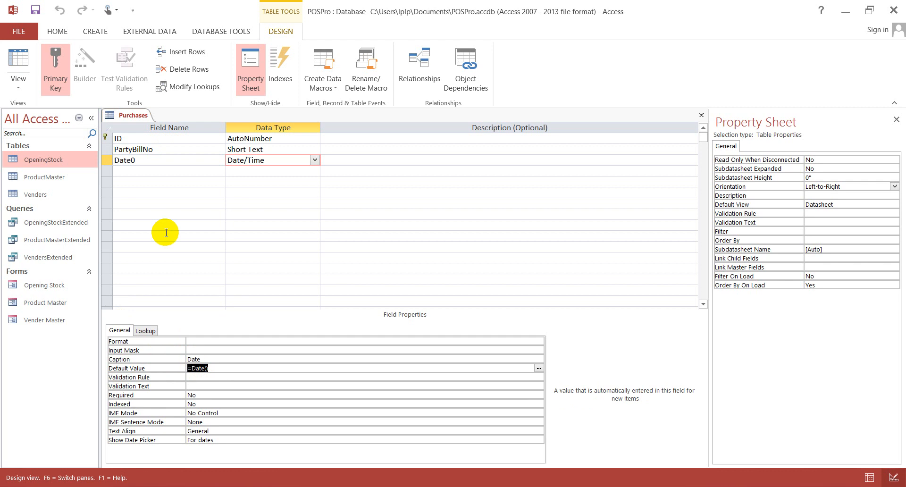
# Step: Add a Short Text field named Descriptions below Date0
pyautogui.click(189, 171)
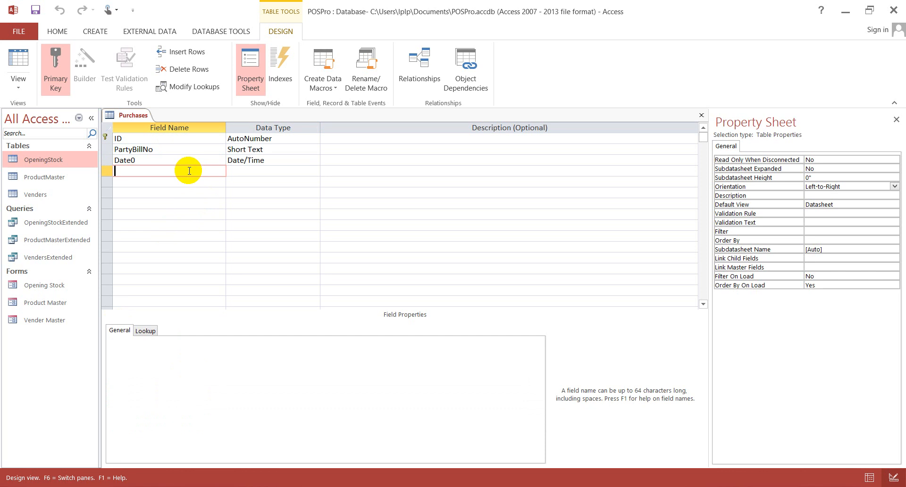
pyautogui.write('Descriptions')
pyautogui.press('Tab')
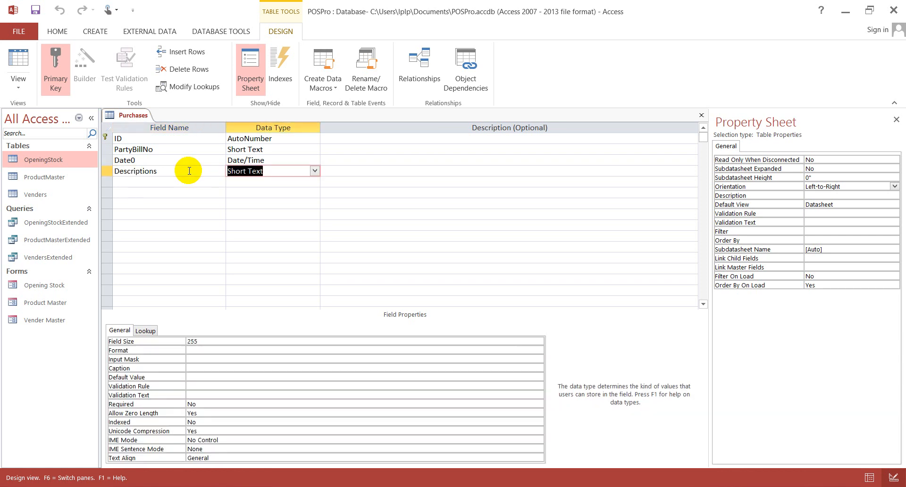
pyautogui.press('Tab')
pyautogui.press('Tab')
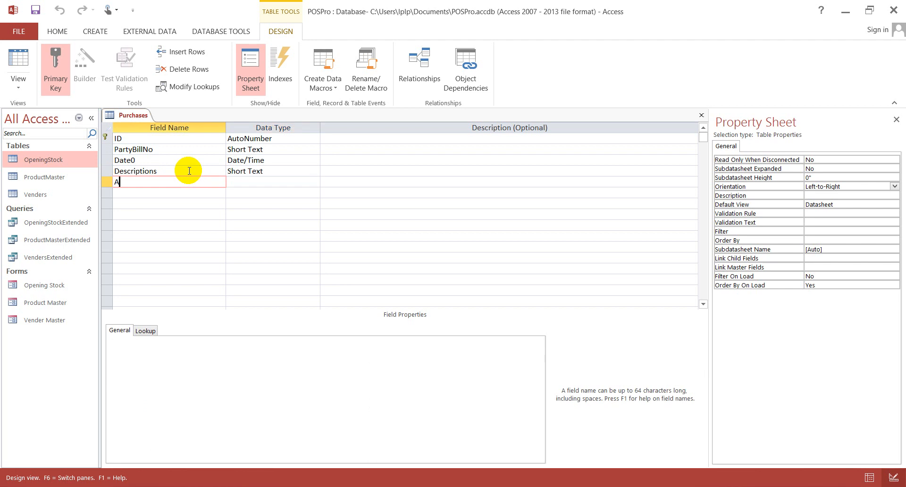
# Step: Add a field named Attachment below Descriptions with the Attachment data type
pyautogui.write('Attachment')
pyautogui.press('Tab')
pyautogui.write('att')
pyautogui.press('Tab')
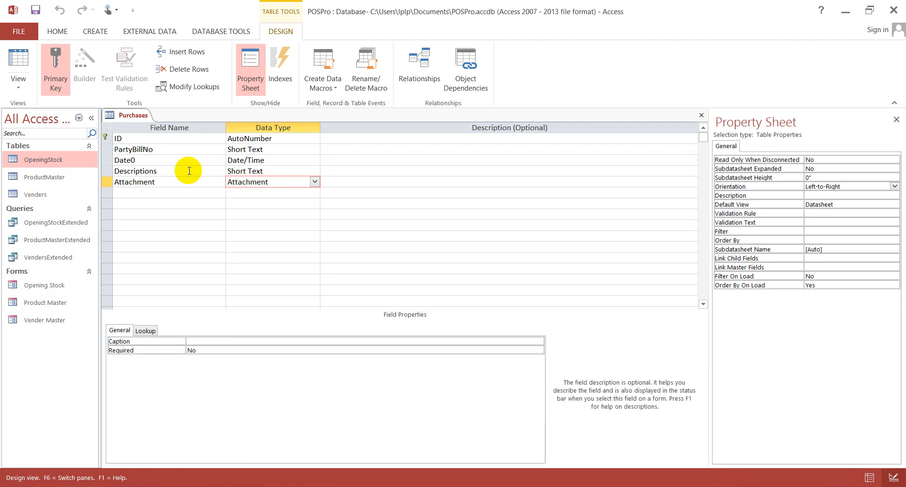
pyautogui.hotkey('shift', 'Tab')
pyautogui.press('Tab')
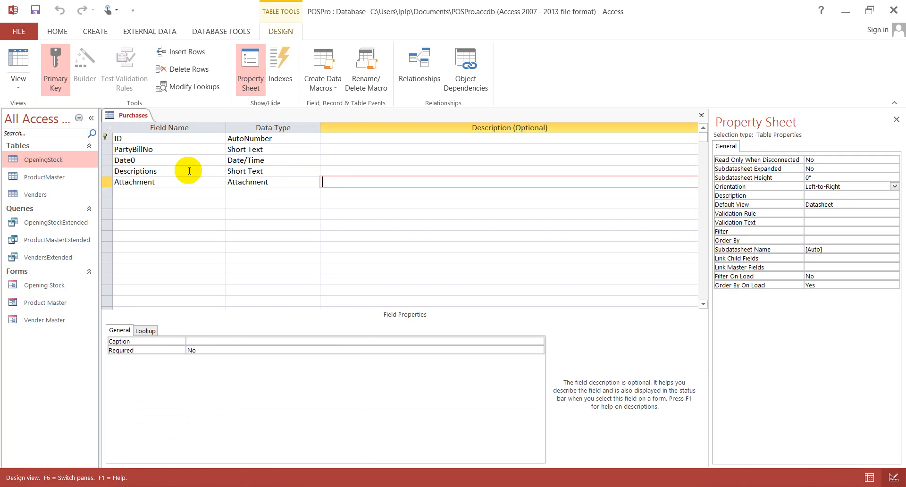
pyautogui.hotkey('shift', 'Tab')
pyautogui.hotkey('shift', 'Tab')
# Step: Add a SupplierID field below Attachment and start the Lookup Wizard for it, taking values from a table or query
pyautogui.press('Down')
pyautogui.write('s')
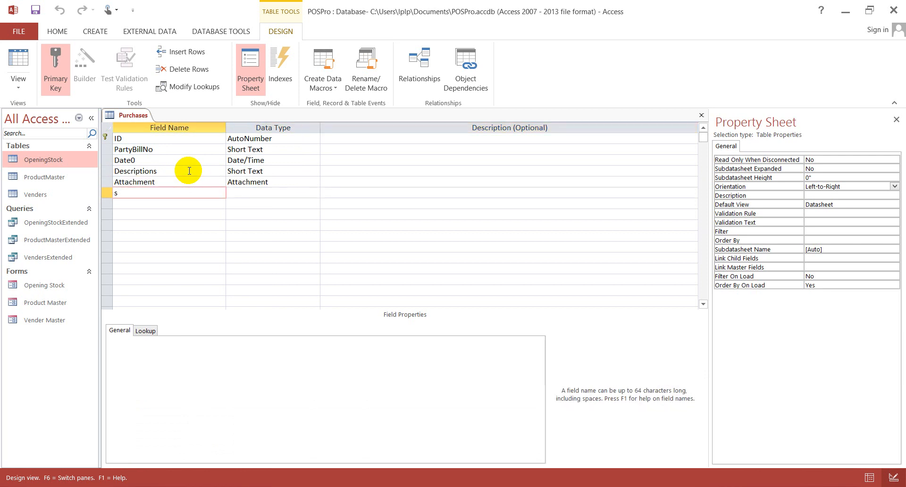
pyautogui.write('SupplierID')
pyautogui.press('Down')
pyautogui.press('Tab')
pyautogui.press('Up')
pyautogui.write('loo')
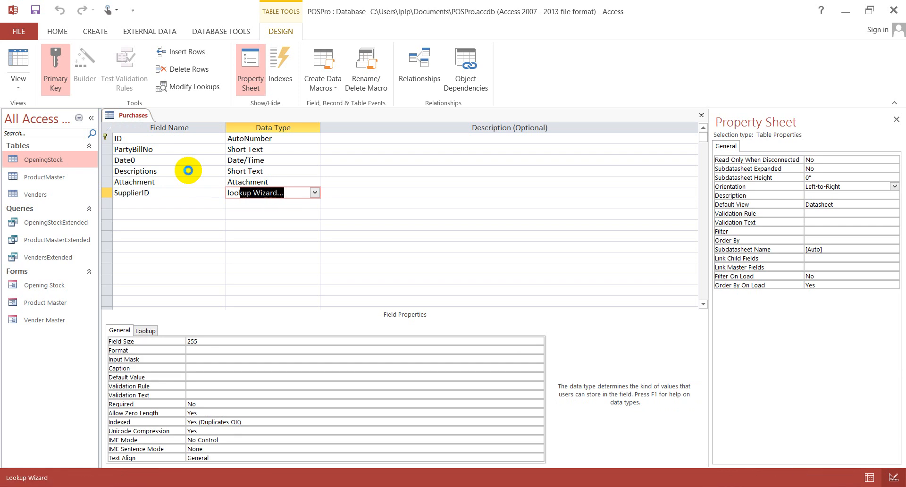
pyautogui.press('Return')
pyautogui.press('Return')
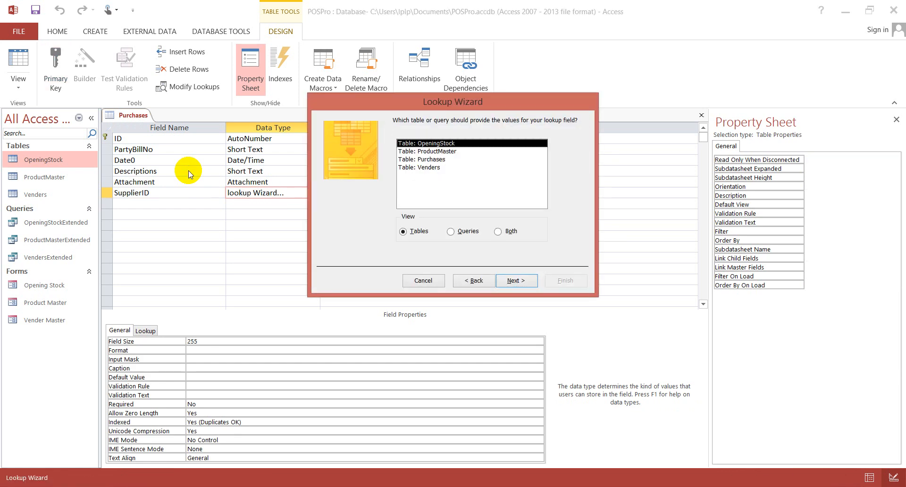
# Step: Choose the Venders table as the source of the SupplierID lookup values
pyautogui.press('Down')
pyautogui.press('Down')
pyautogui.press('Down')
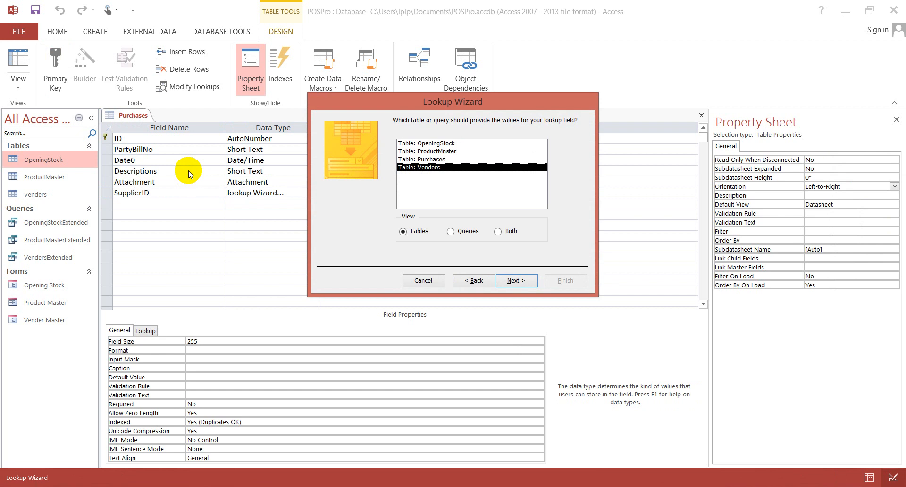
pyautogui.press('Return')
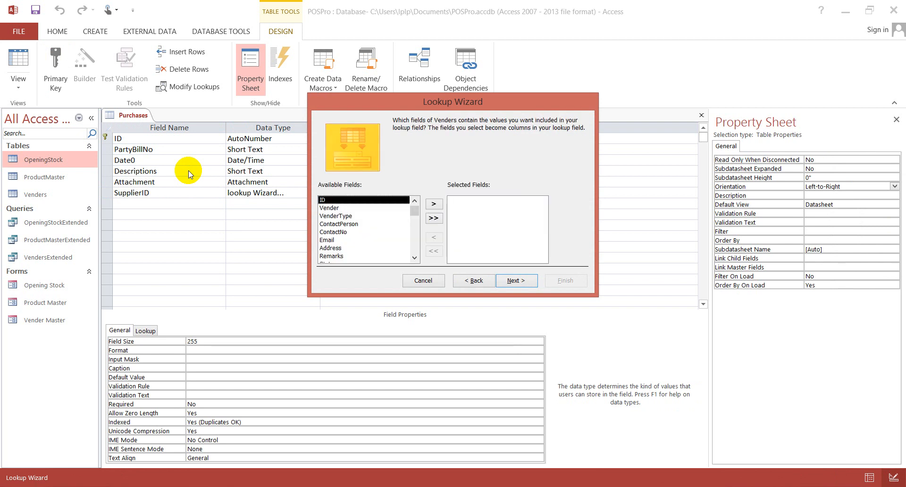
# Step: Include the ID, Vender, VenderType and Status fields of Venders as the lookup columns
pyautogui.click(434, 204)
pyautogui.click(434, 204)
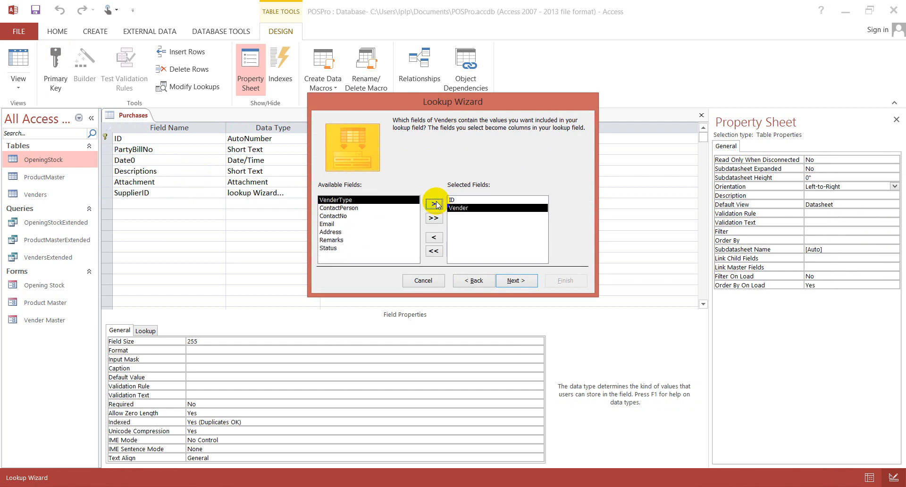
pyautogui.click(331, 208)
pyautogui.press('Down')
pyautogui.press('Down')
pyautogui.press('Down')
pyautogui.press('Down')
pyautogui.press('Down')
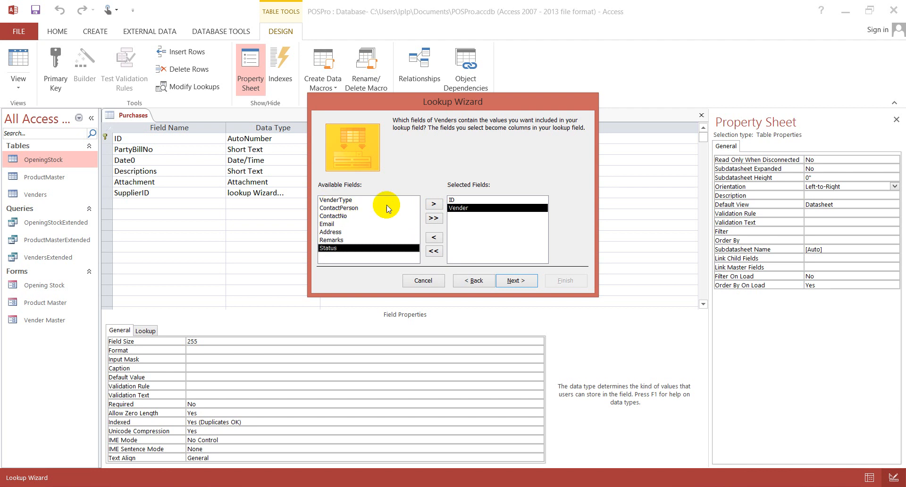
pyautogui.click(347, 209)
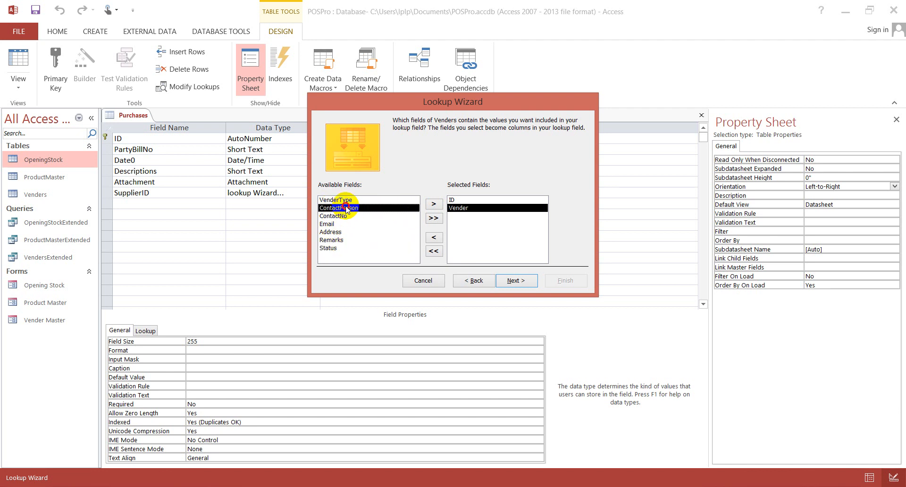
pyautogui.click(351, 200)
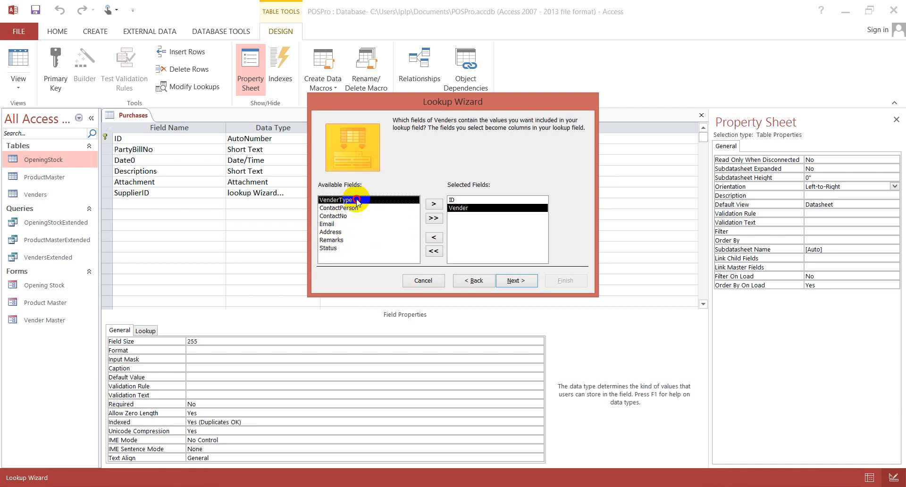
pyautogui.click(433, 207)
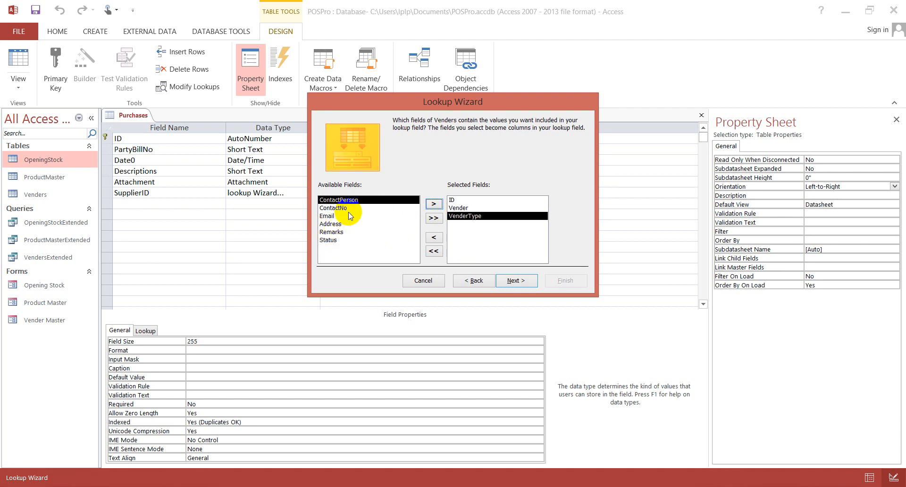
pyautogui.click(328, 239)
pyautogui.click(427, 207)
pyautogui.click(515, 280)
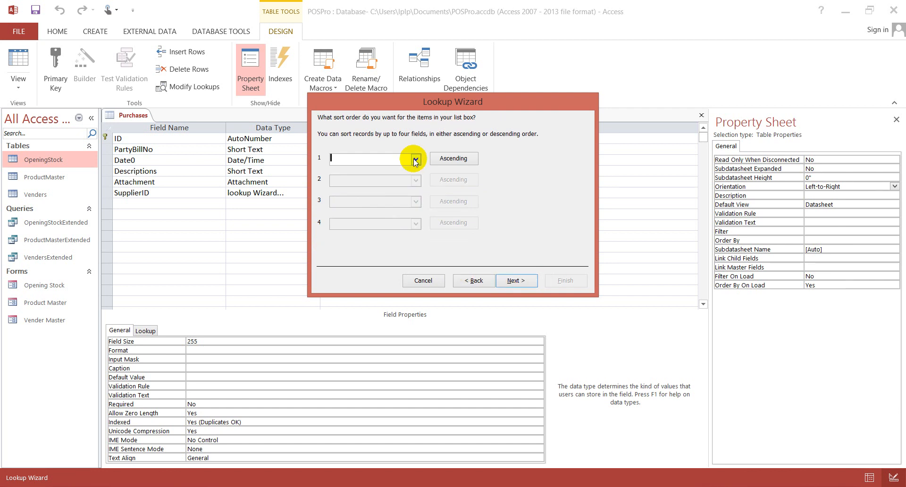
# Step: Sort the lookup list by Vender in ascending order
pyautogui.click(415, 159)
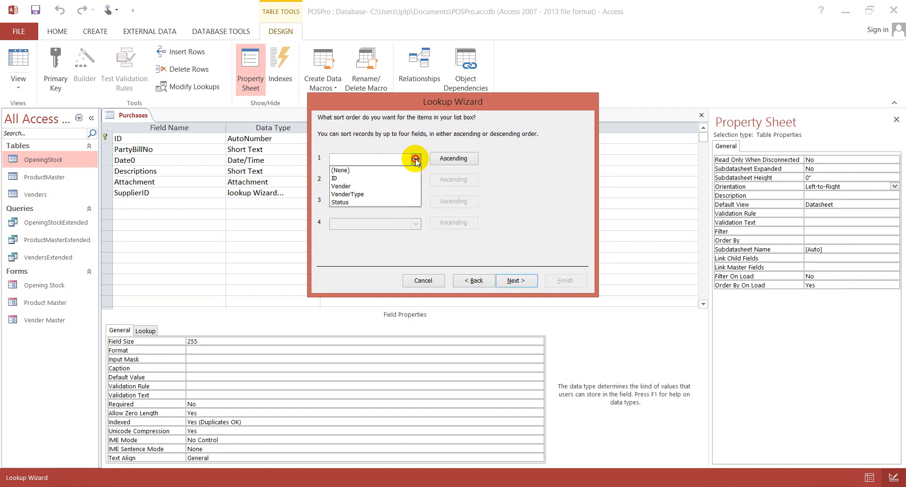
pyautogui.click(368, 186)
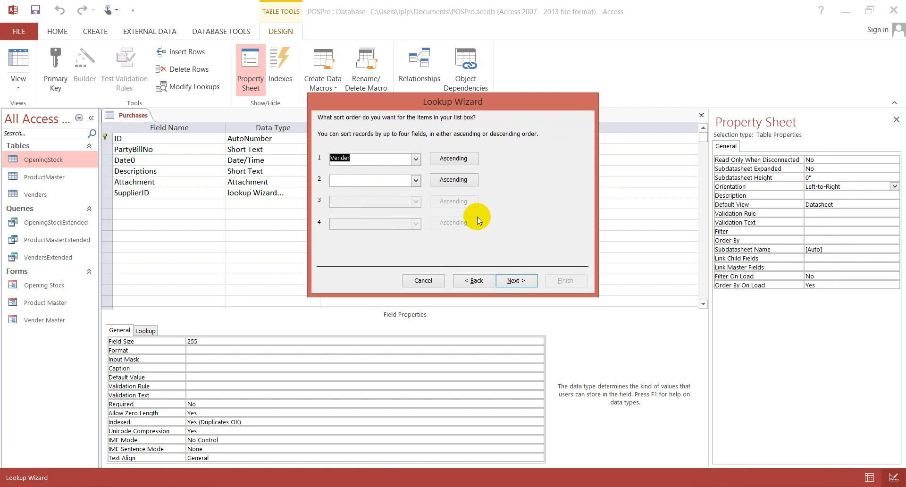
pyautogui.click(515, 280)
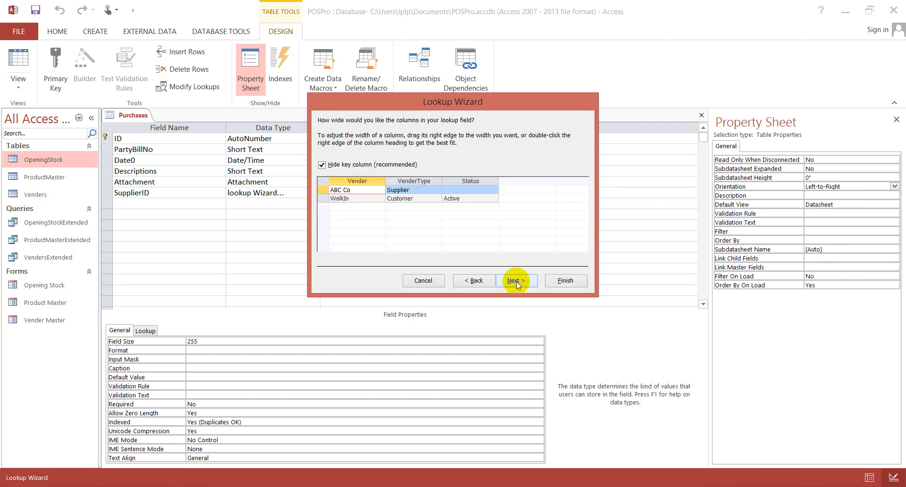
# Step: Finish the lookup with the key column hidden and the SupplierID label kept, and save the table to create the relationship
pyautogui.click(516, 282)
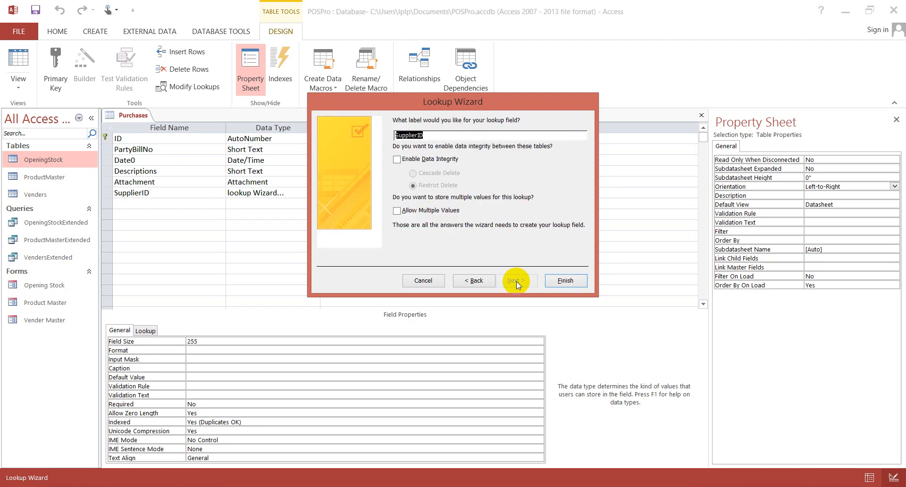
pyautogui.click(559, 281)
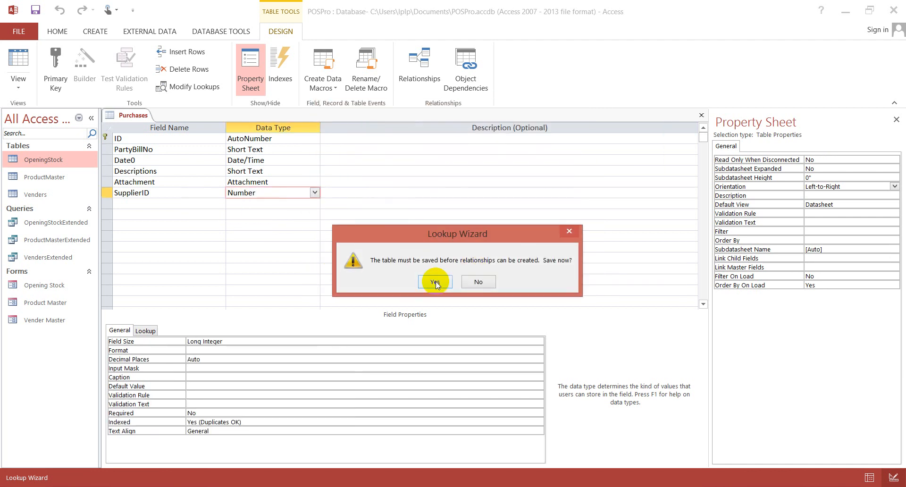
pyautogui.click(433, 282)
# Step: Add a Short Text field named Supplier below SupplierID
pyautogui.click(173, 200)
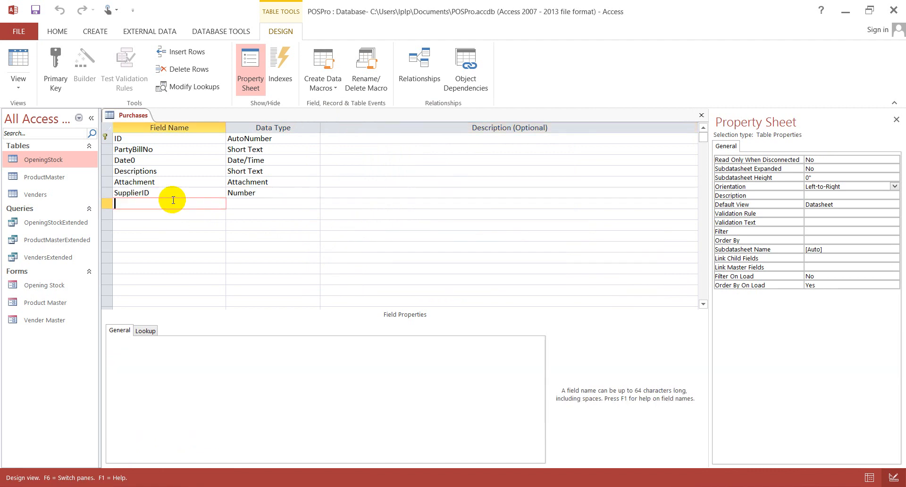
pyautogui.write('Supplier')
pyautogui.press('Tab')
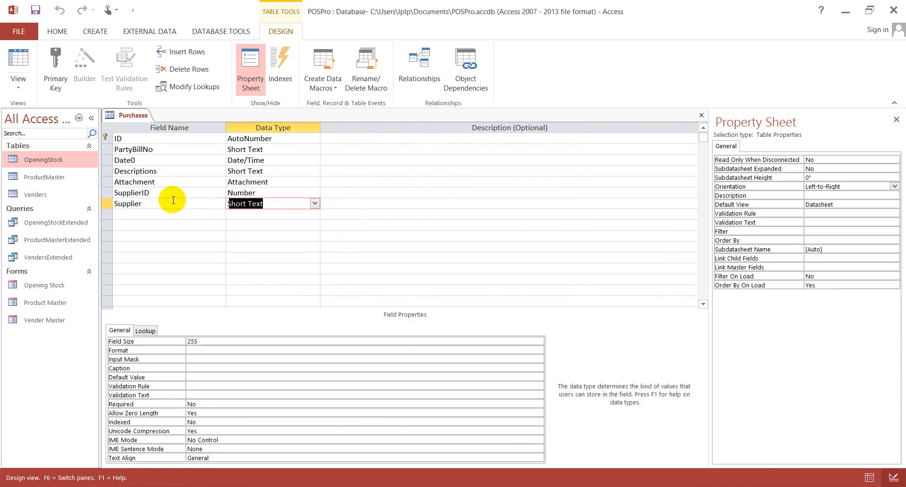
pyautogui.press('Up')
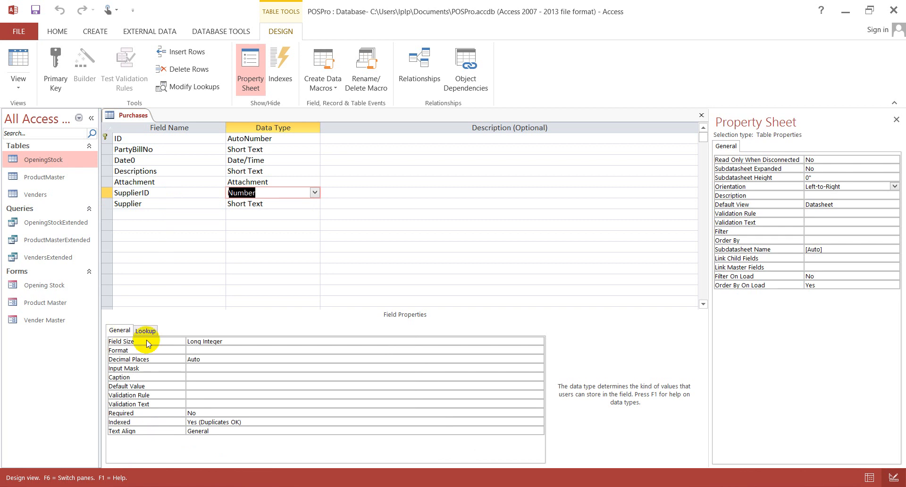
# Step: Set the column widths of the SupplierID lookup to 0";0";2";0"
pyautogui.click(150, 336)
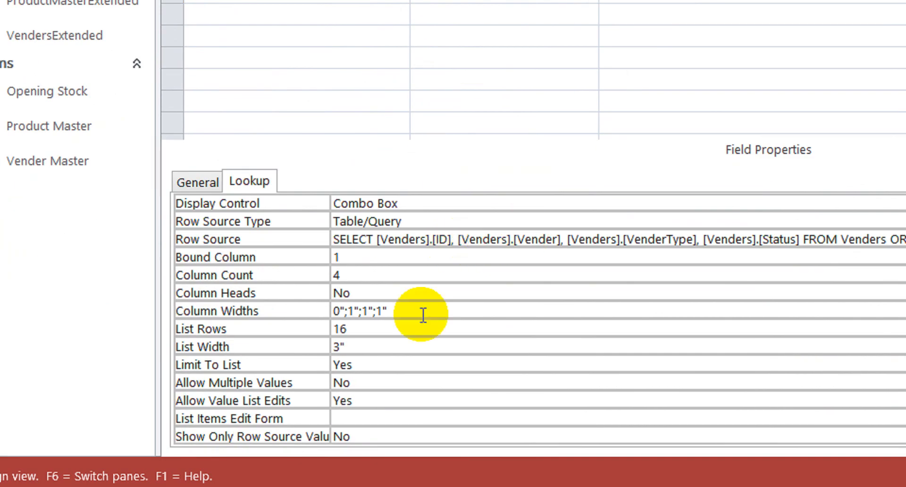
pyautogui.click(414, 313)
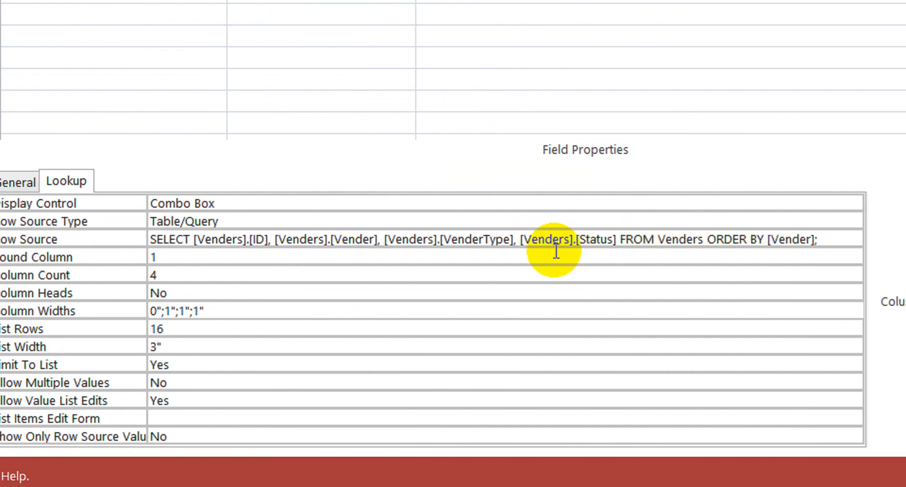
pyautogui.press('Left')
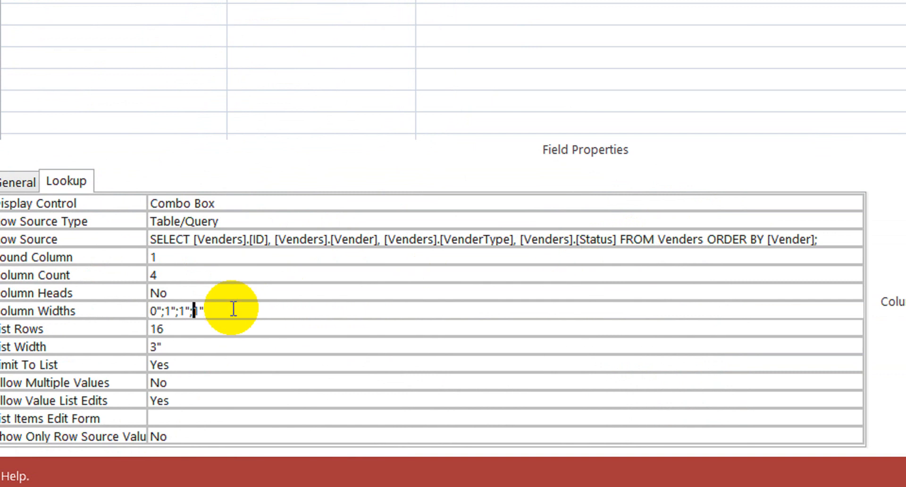
pyautogui.write('0')
pyautogui.press('Left')
pyautogui.press('Left')
pyautogui.press('Left')
pyautogui.press('Left')
pyautogui.press('Left')
pyautogui.press('Left')
pyautogui.press('Left')
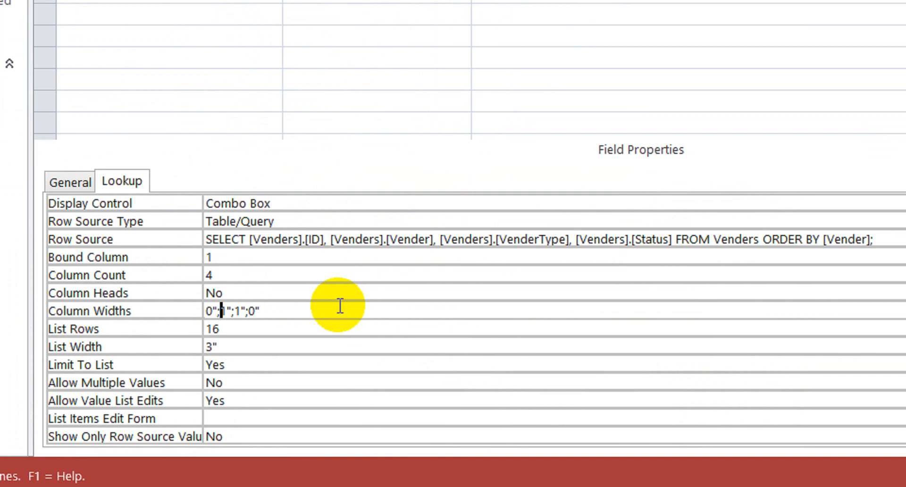
pyautogui.hotkey('shift', 'Right')
pyautogui.write('0')
pyautogui.press('Right')
pyautogui.press('Left')
pyautogui.write('2')
pyautogui.press('Delete')
pyautogui.press('Return')
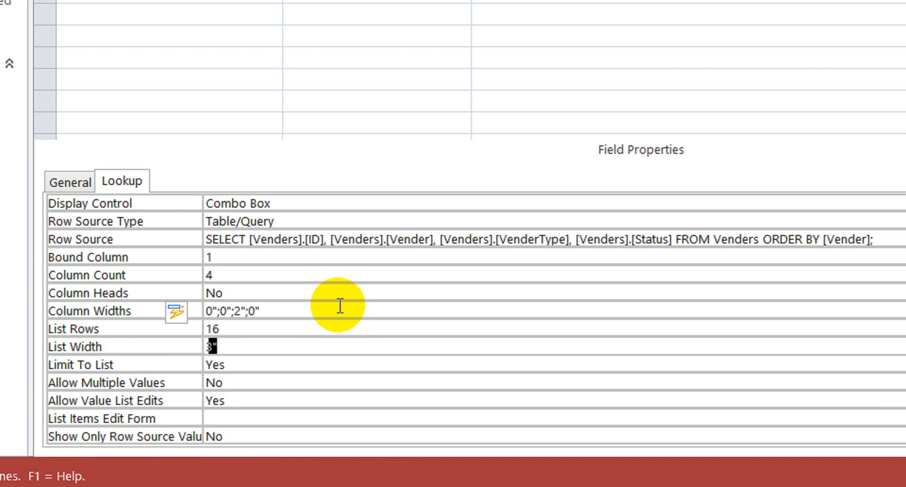
# Step: Set the list width of the SupplierID lookup to 2"
pyautogui.write('2')
pyautogui.press('Return')
pyautogui.press('Up')
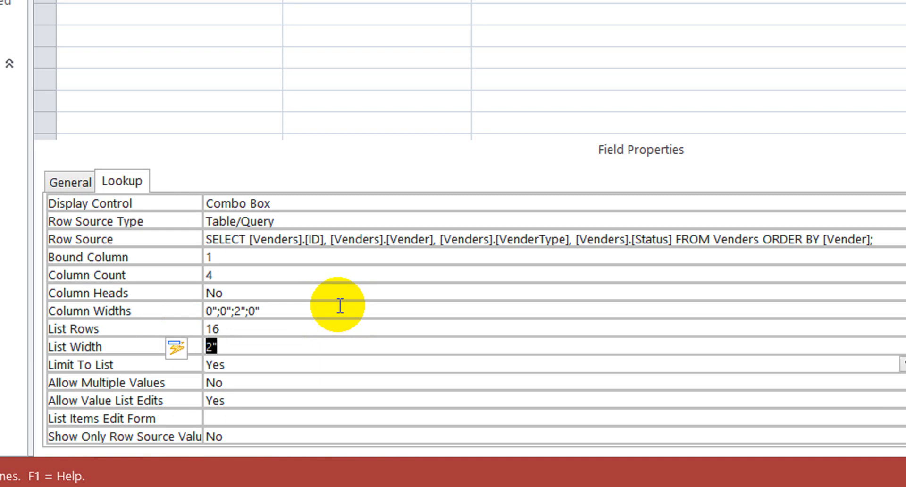
pyautogui.press('Up')
pyautogui.press('Down')
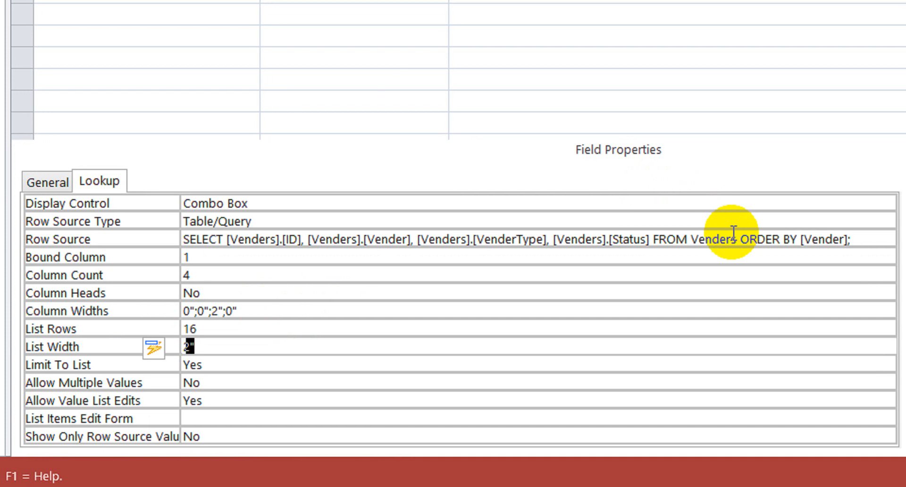
# Step: Assign the Vender Master form as the list items edit form of the SupplierID lookup
pyautogui.click(754, 240)
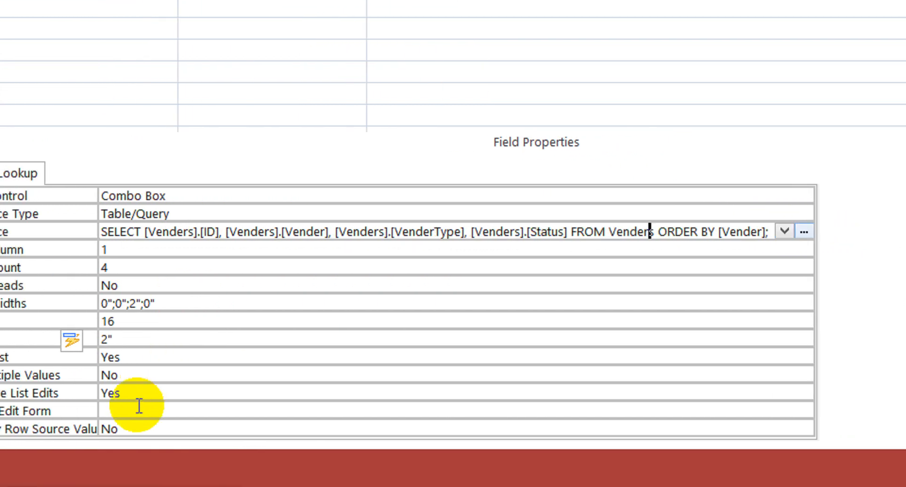
pyautogui.click(136, 408)
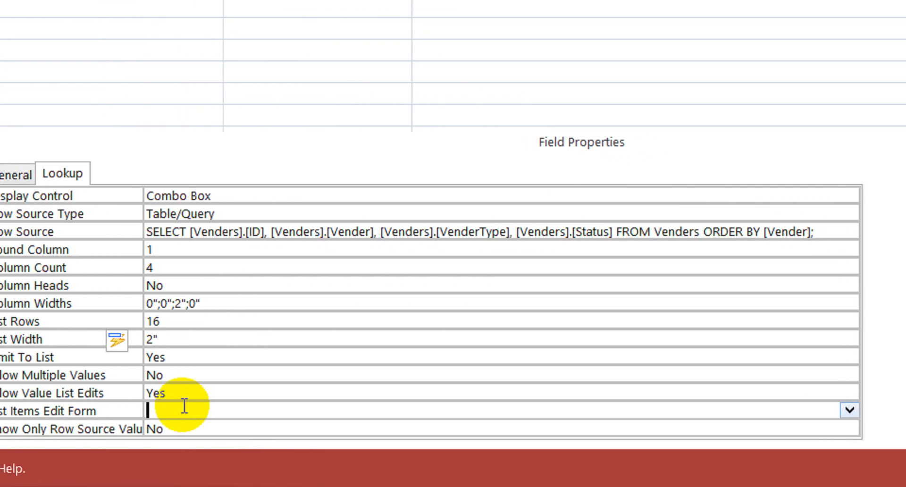
pyautogui.write('vender Master')
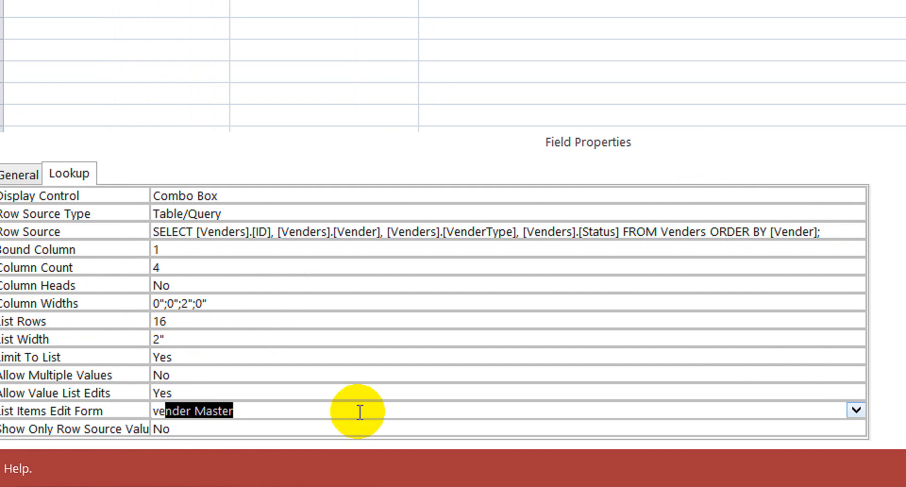
pyautogui.press('Up')
# Step: Open the SupplierID row source in the Query Builder and enter Supplier as the VenderType criterion
pyautogui.click(793, 229)
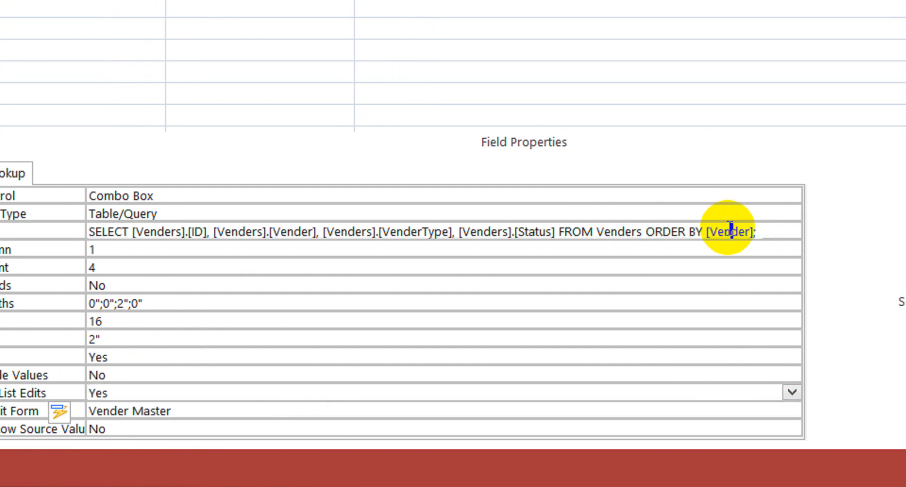
pyautogui.click(793, 229)
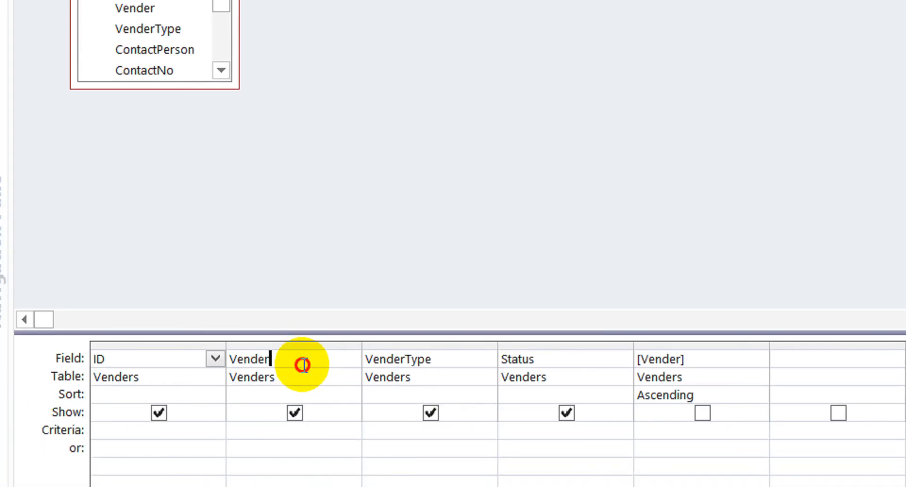
pyautogui.press('Down')
pyautogui.press('Down')
pyautogui.press('Up')
pyautogui.press('Up')
pyautogui.press('Right')
pyautogui.press('Down')
pyautogui.press('Down')
pyautogui.press('Down')
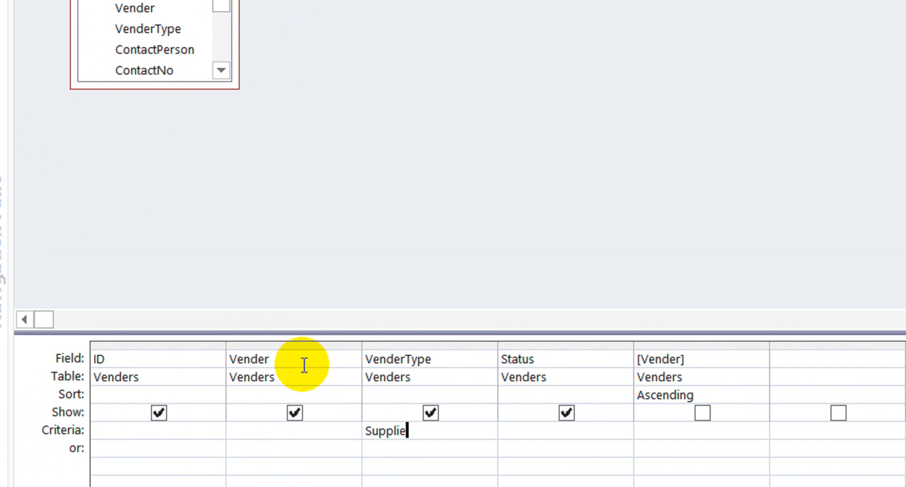
# Step: Add the criterion "active" for Status and close the Query Builder, saving the changed SQL statement to the row source
pyautogui.press('Up')
pyautogui.press('Right')
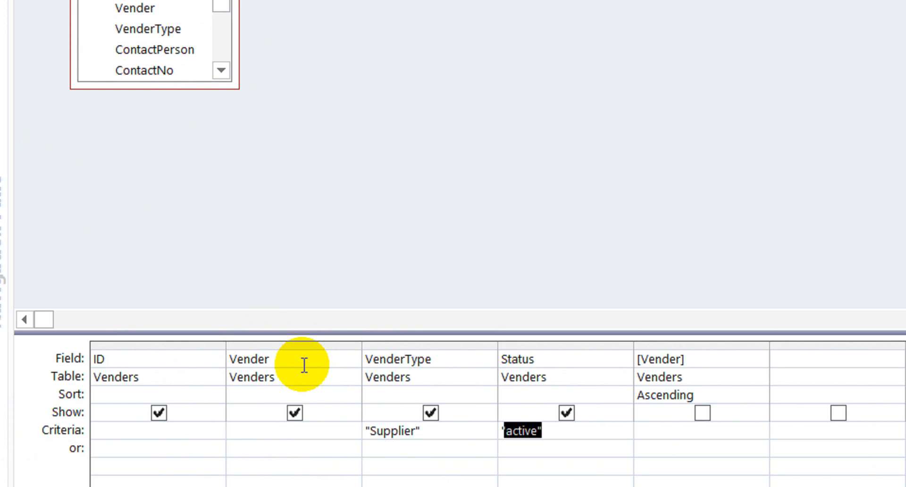
pyautogui.hotkey('shift', 'Left')
pyautogui.click(762, 75)
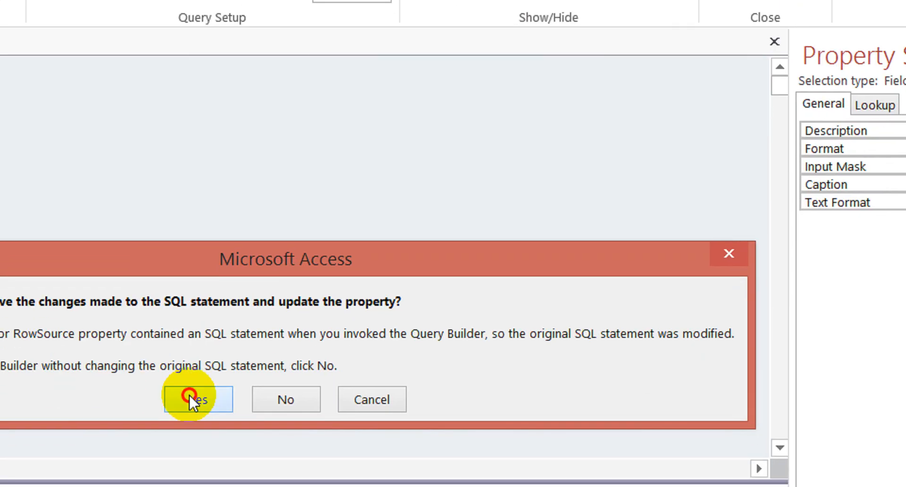
pyautogui.click(189, 394)
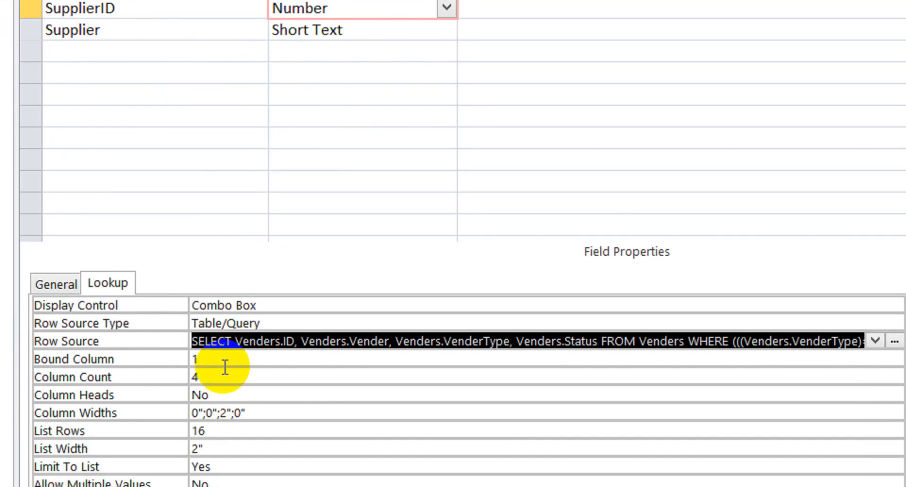
# Step: Save the Purchases table design and show the table in Datasheet view
pyautogui.click(223, 466)
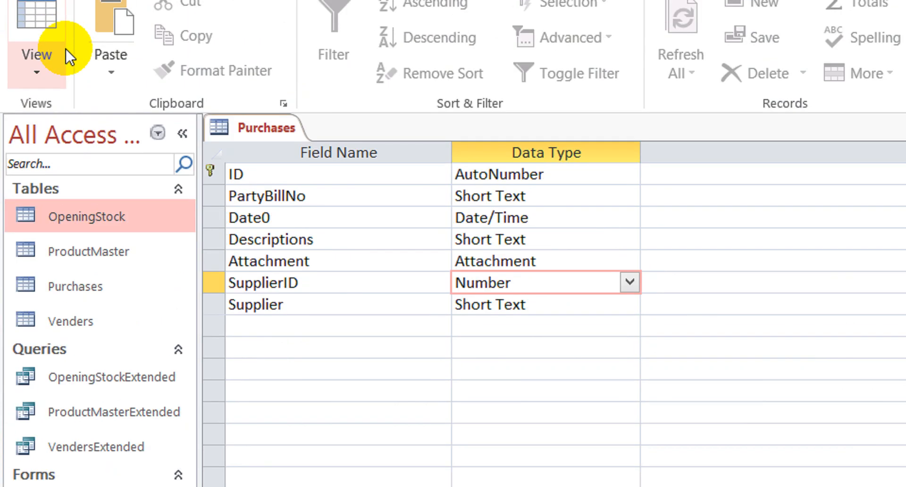
pyautogui.click(44, 80)
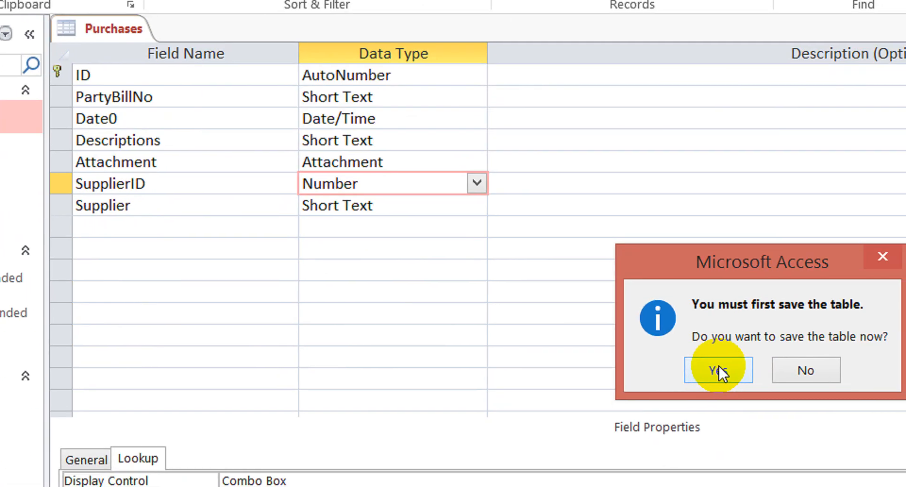
pyautogui.click(718, 372)
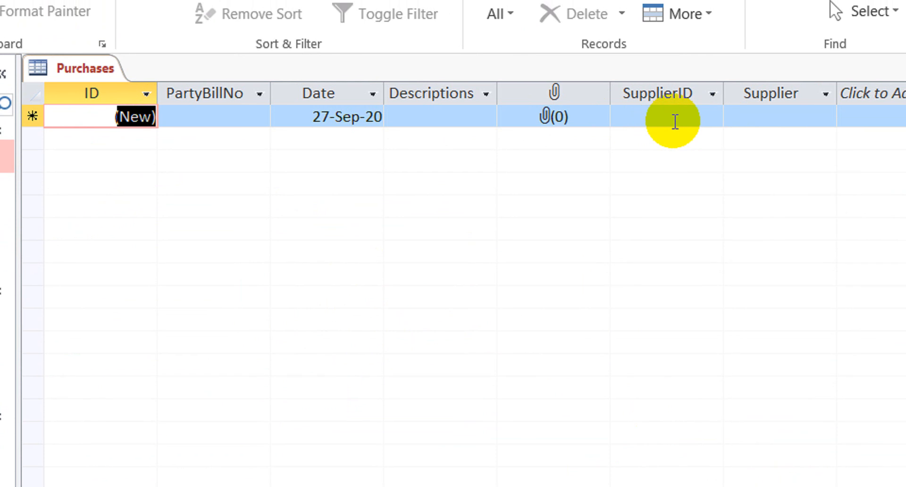
# Step: Check which suppliers the SupplierID list offers in the new Purchases record
pyautogui.click(675, 121)
pyautogui.click(717, 118)
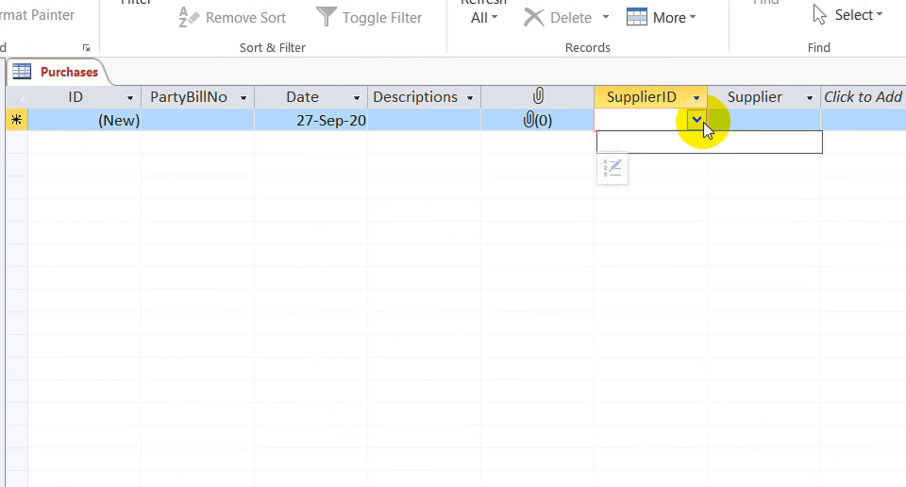
pyautogui.click(703, 123)
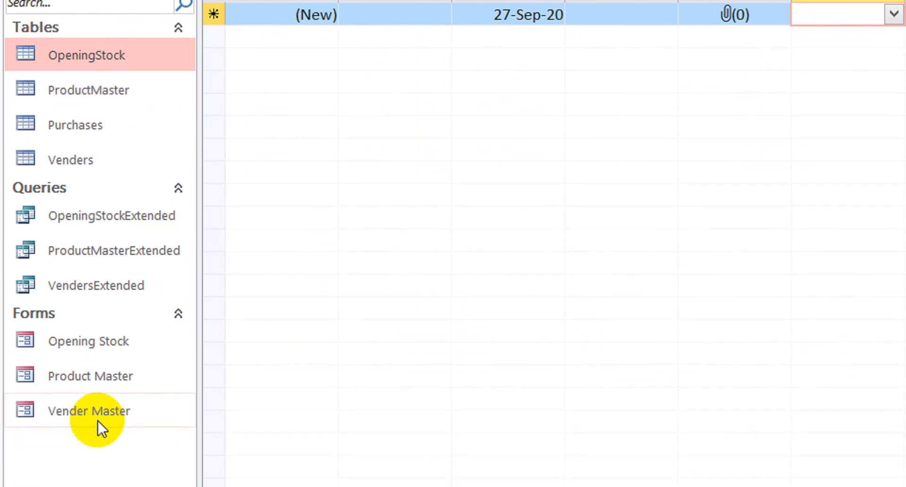
# Step: In the Vender Master form, set the Status of the ABC Co record to Active, check the WalkIn record and close the form
pyautogui.doubleClick(98, 417)
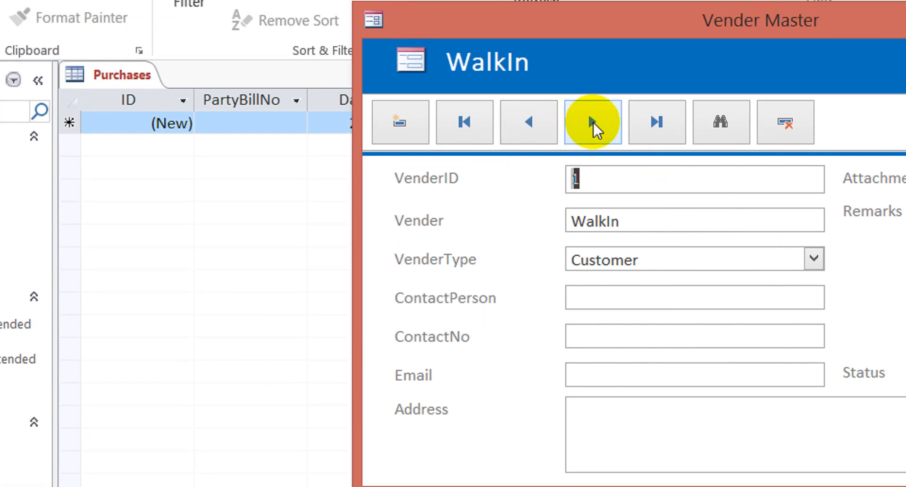
pyautogui.click(593, 122)
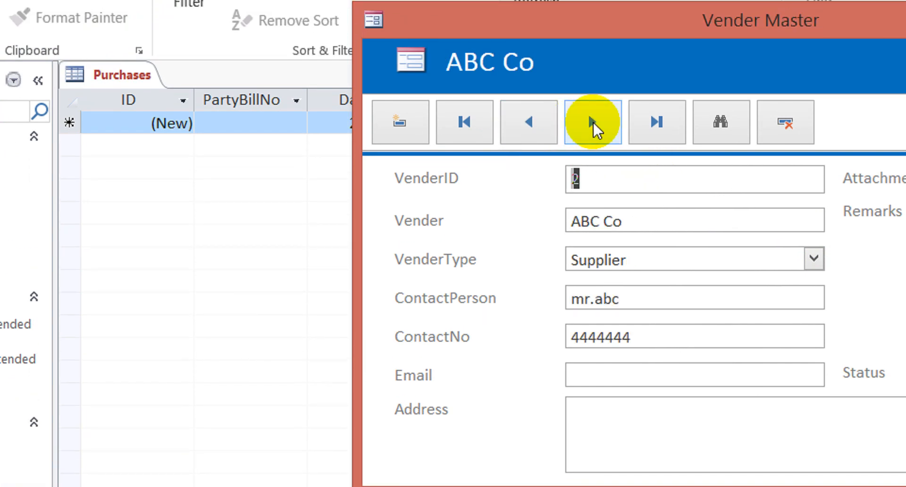
pyautogui.click(593, 123)
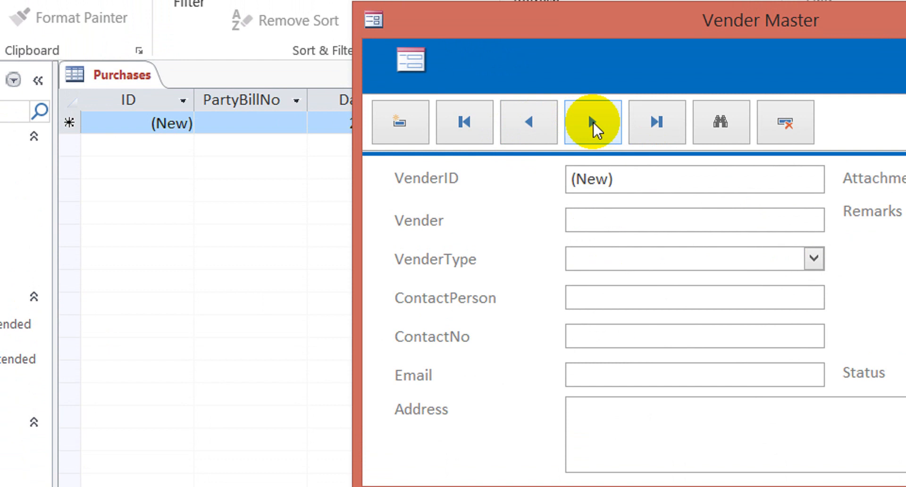
pyautogui.click(525, 124)
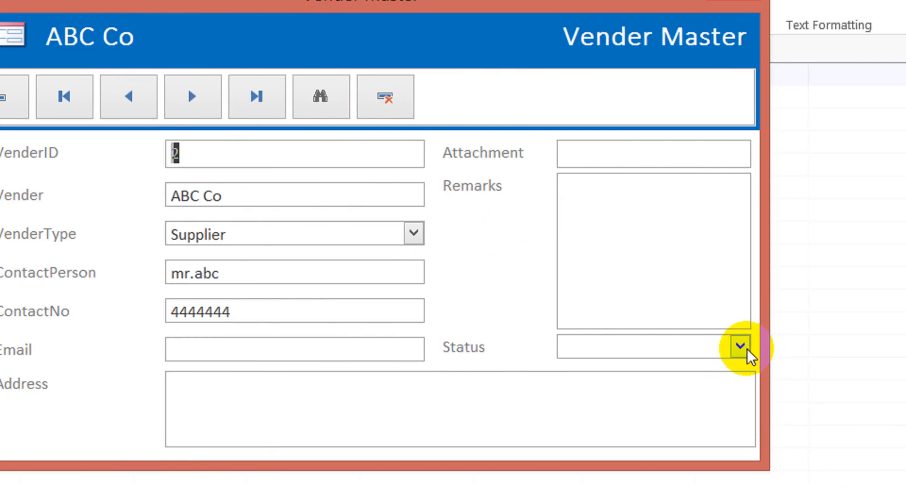
pyautogui.click(905, 380)
pyautogui.click(607, 370)
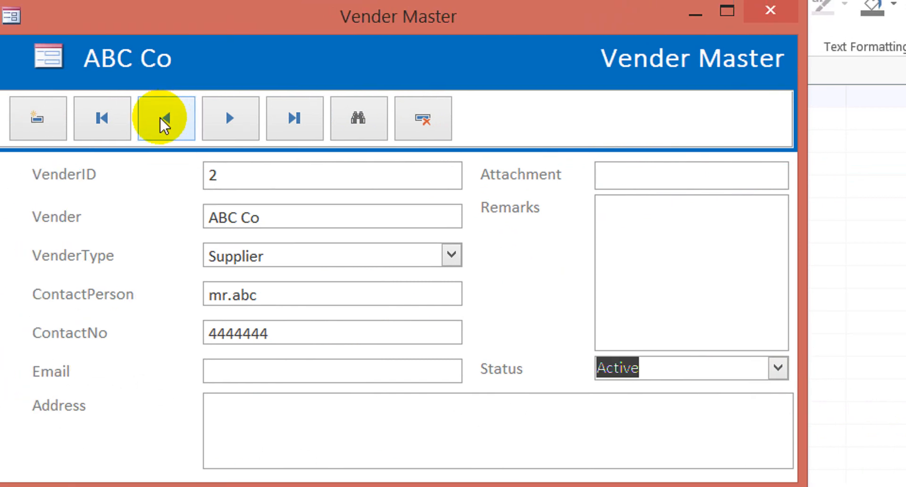
pyautogui.click(164, 125)
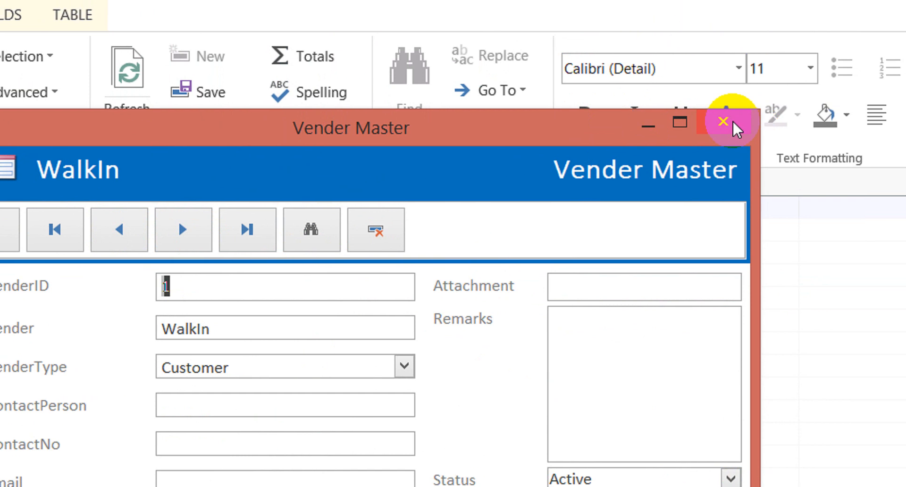
pyautogui.click(734, 125)
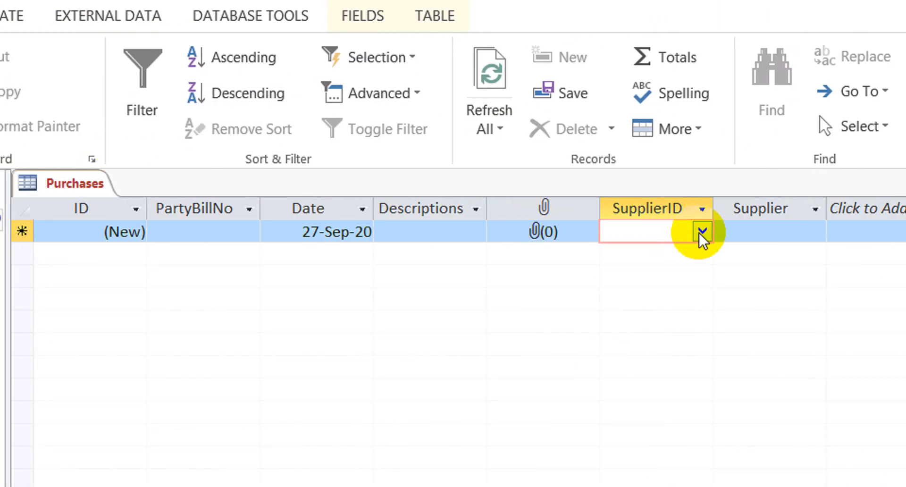
# Step: Recheck the SupplierID list, then close and reopen the Purchases table to refresh its lookup
pyautogui.click(702, 231)
pyautogui.click(702, 234)
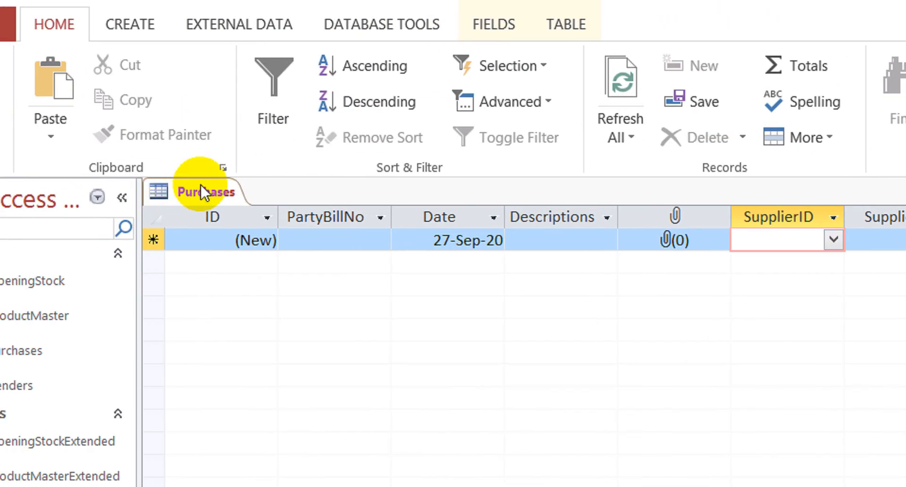
pyautogui.rightClick(187, 191)
pyautogui.click(255, 224)
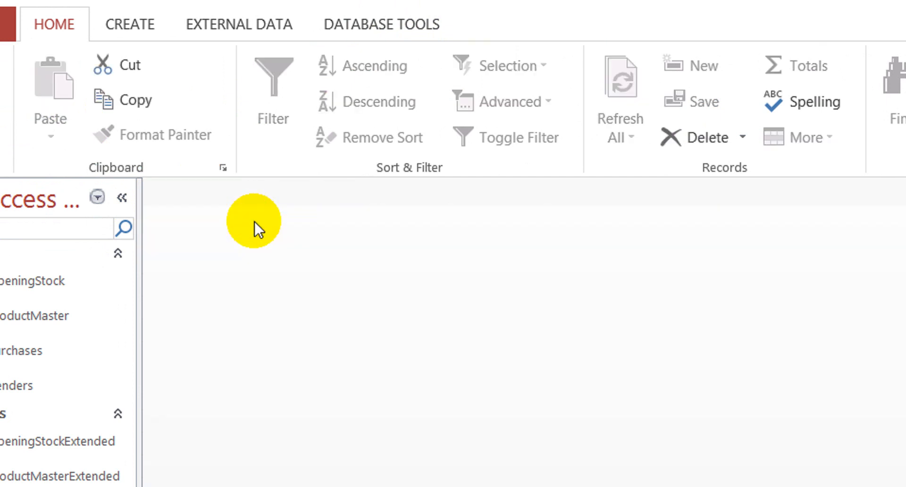
pyautogui.click(24, 339)
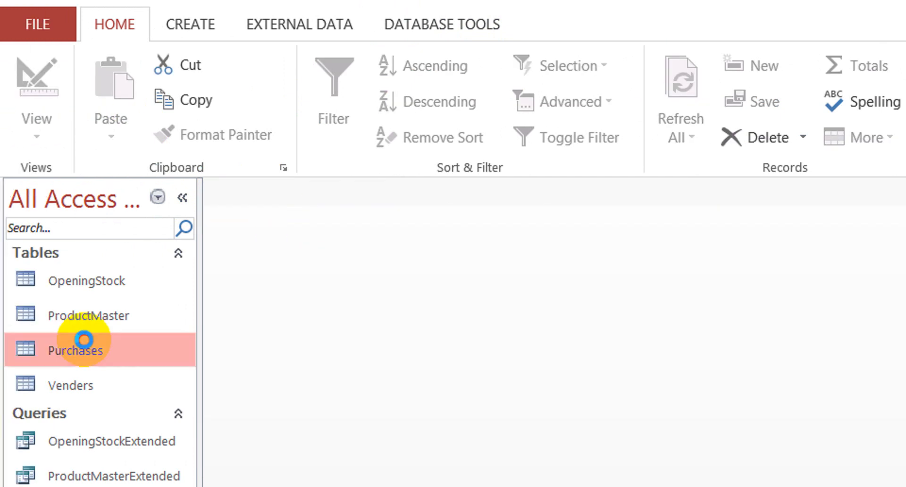
pyautogui.doubleClick(84, 339)
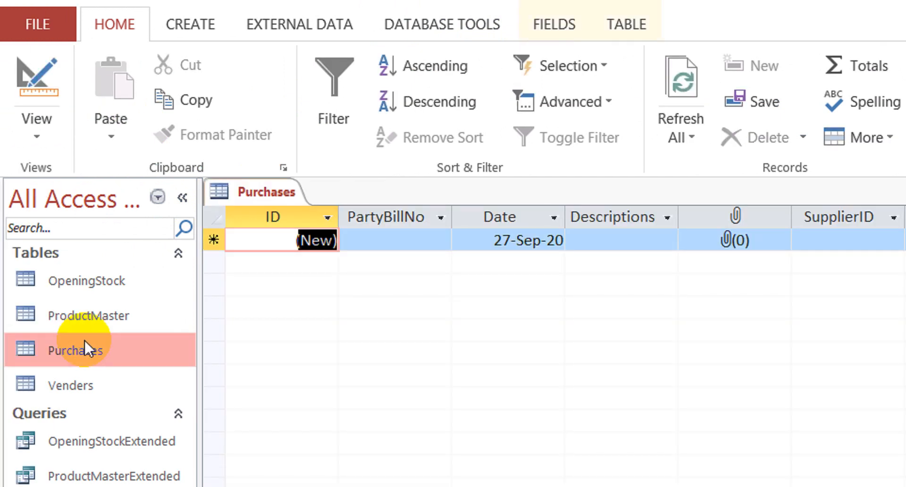
# Step: Choose the Supplier entry from the SupplierID list in the new Purchases record
pyautogui.click(876, 246)
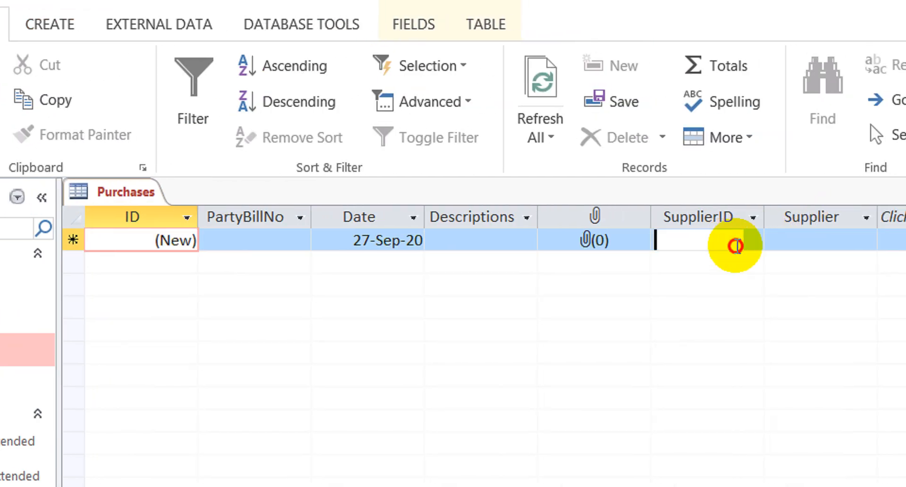
pyautogui.click(753, 239)
pyautogui.click(754, 240)
pyautogui.click(717, 243)
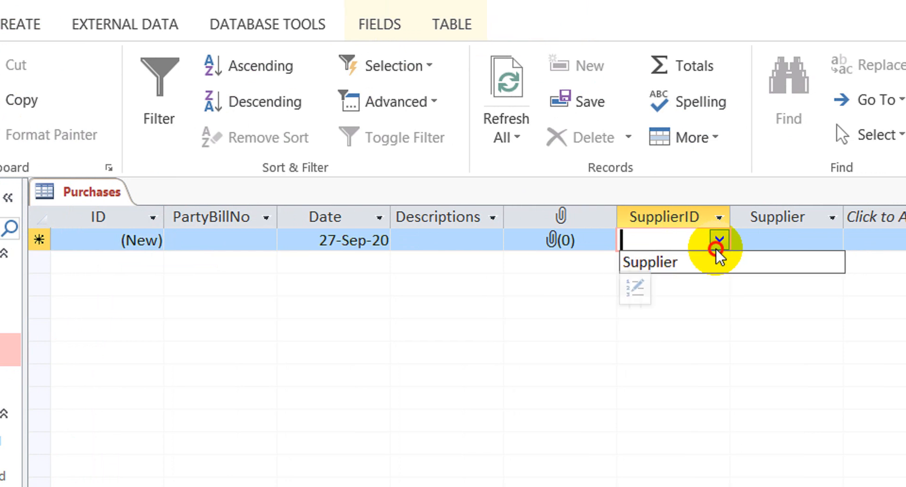
pyautogui.click(718, 259)
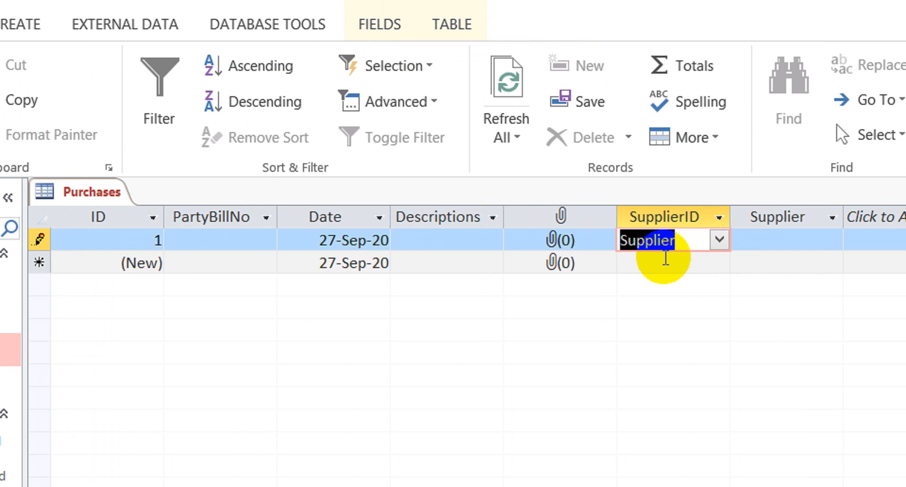
# Step: Confirm the SupplierID entry in the Purchases record, close the table and reopen it in Design View
pyautogui.click(757, 242)
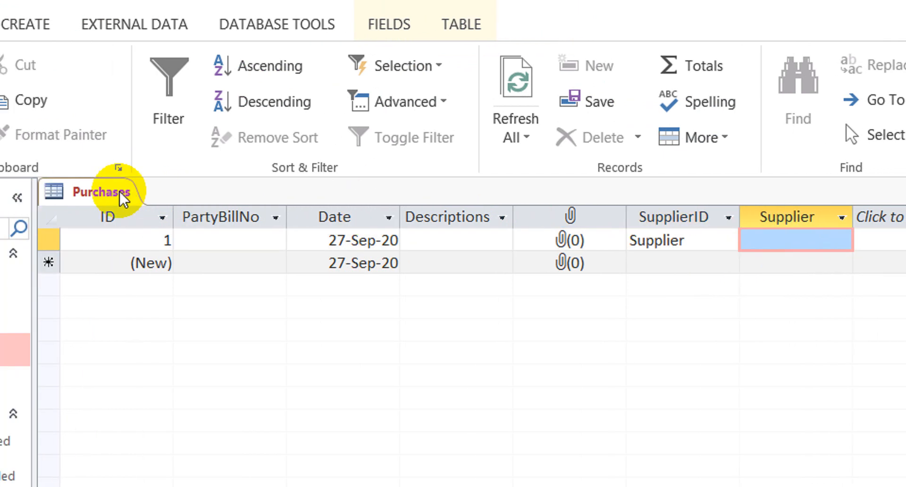
pyautogui.rightClick(47, 192)
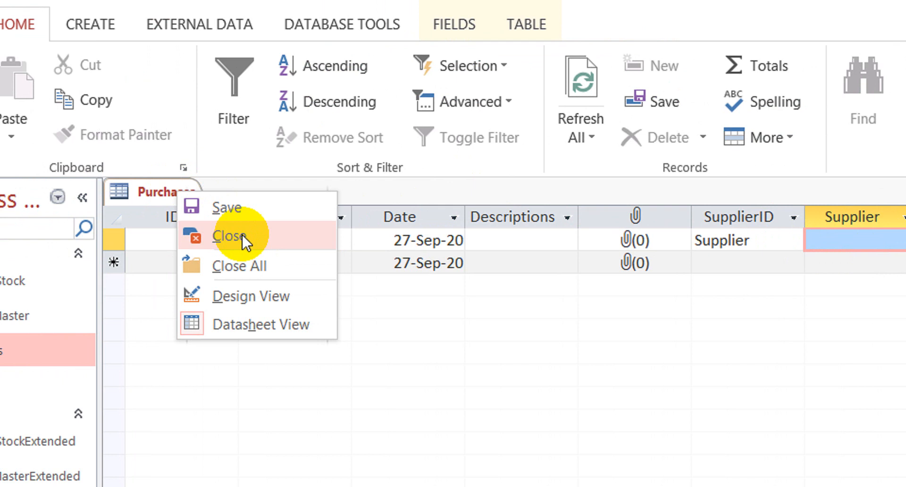
pyautogui.click(242, 233)
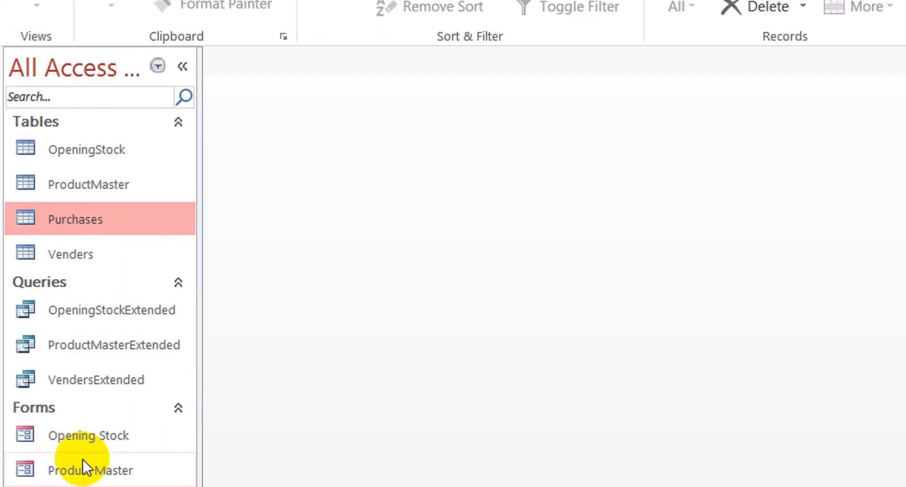
pyautogui.rightClick(113, 200)
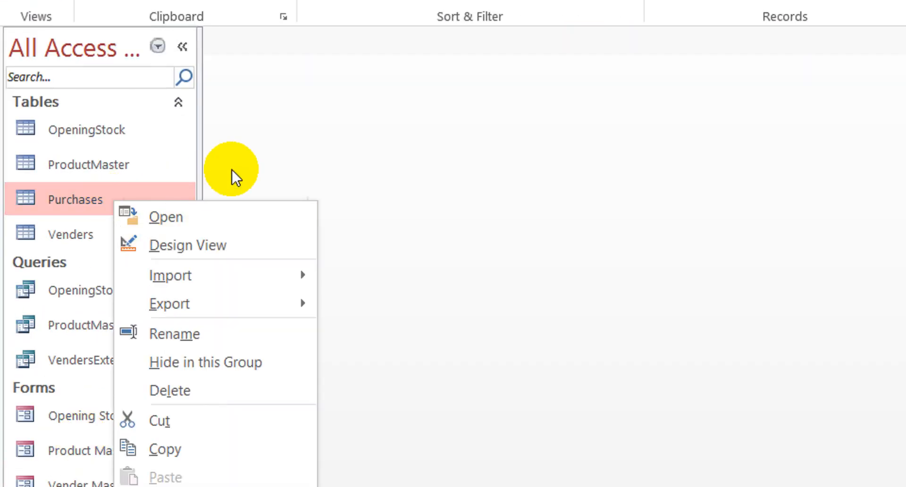
pyautogui.click(209, 250)
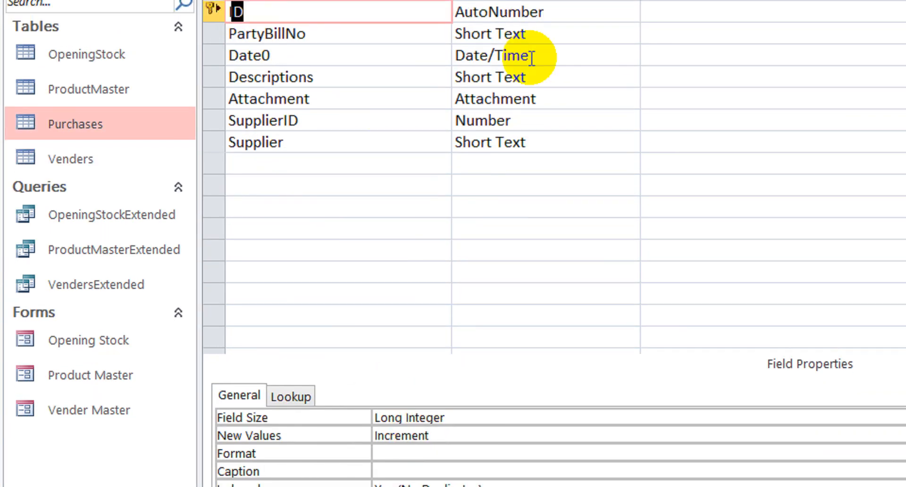
# Step: Open the row source query behind the SupplierID lookup, inspect its VenderType column and close the query
pyautogui.click(551, 138)
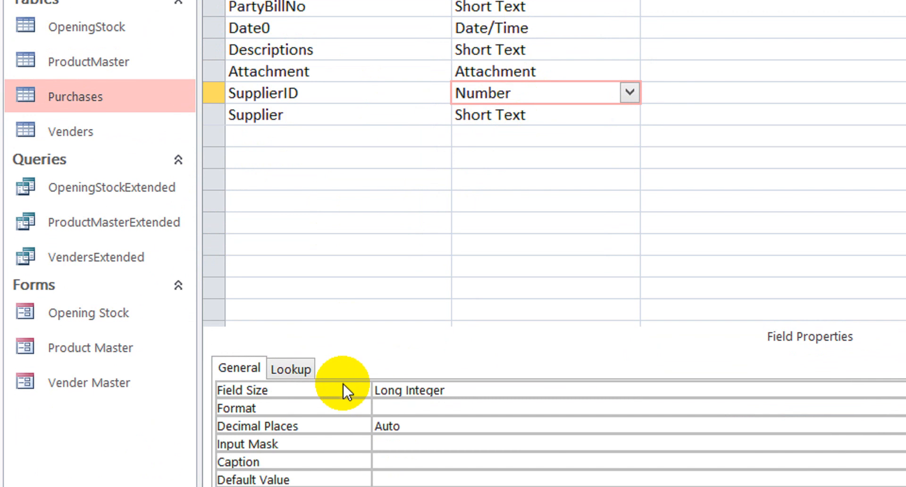
pyautogui.click(300, 407)
pyautogui.click(574, 413)
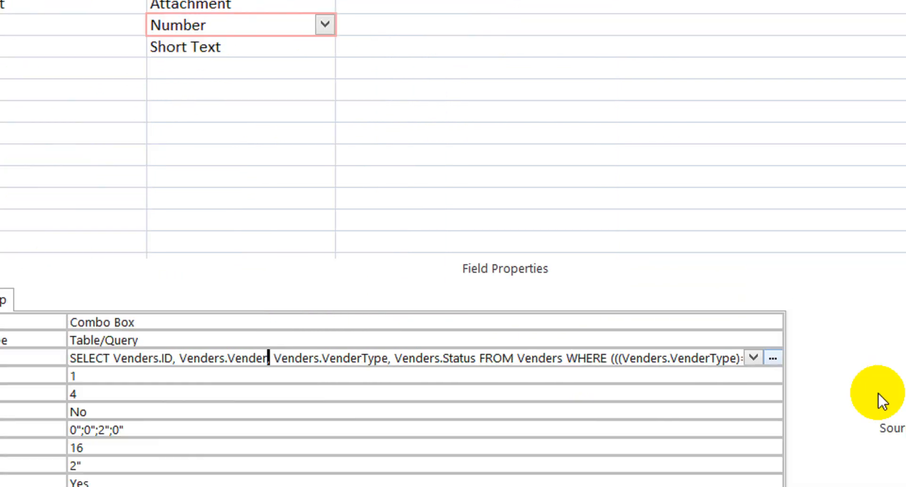
pyautogui.click(691, 347)
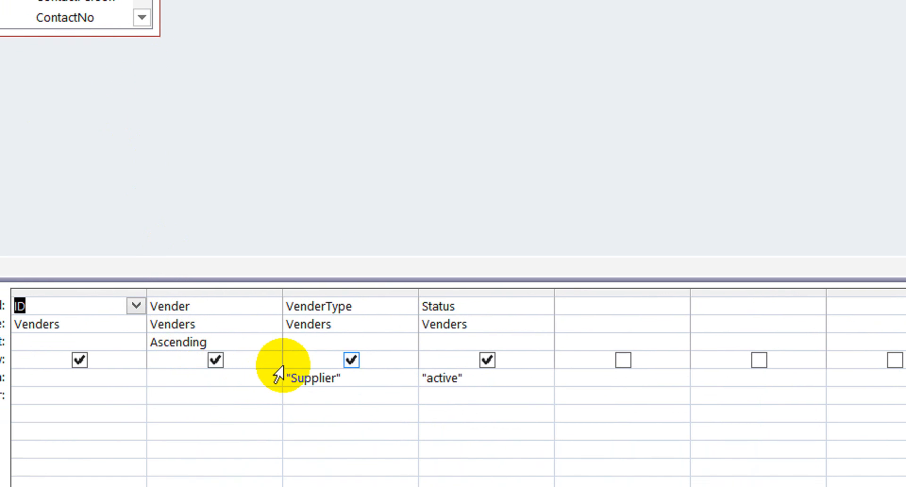
pyautogui.click(360, 374)
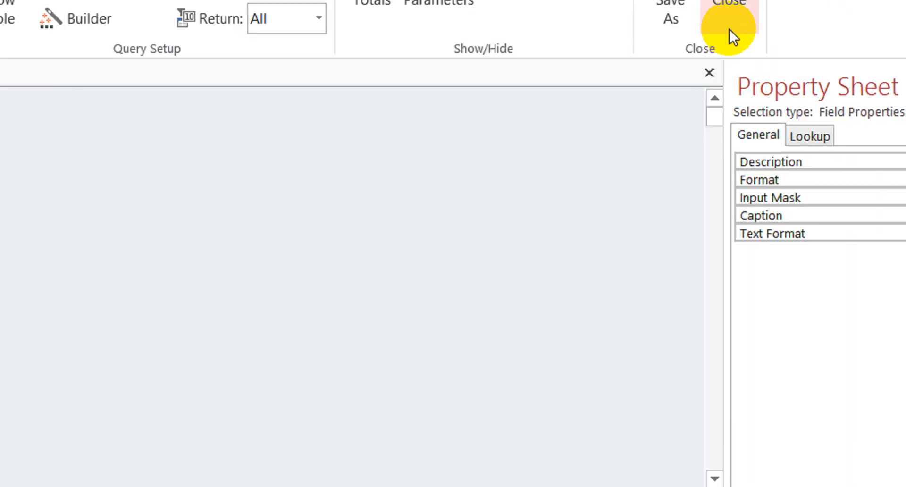
pyautogui.click(729, 26)
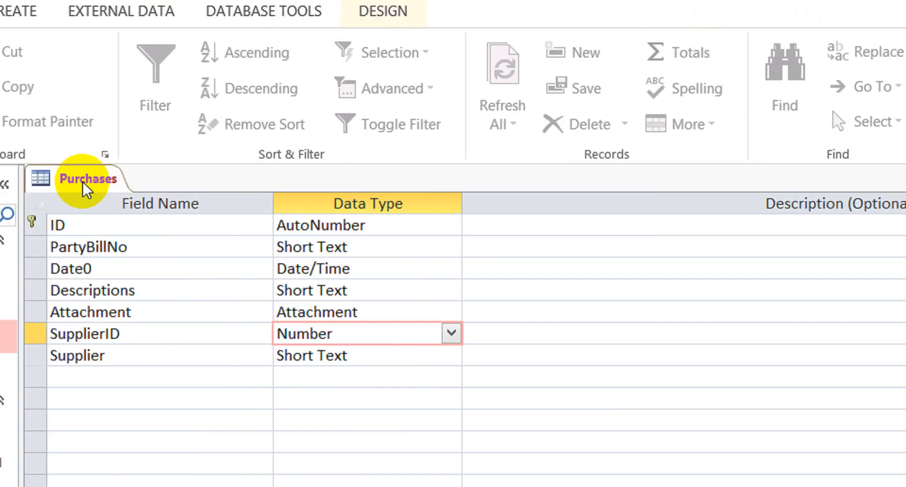
# Step: Close the Purchases table design and save its changes
pyautogui.rightClick(180, 177)
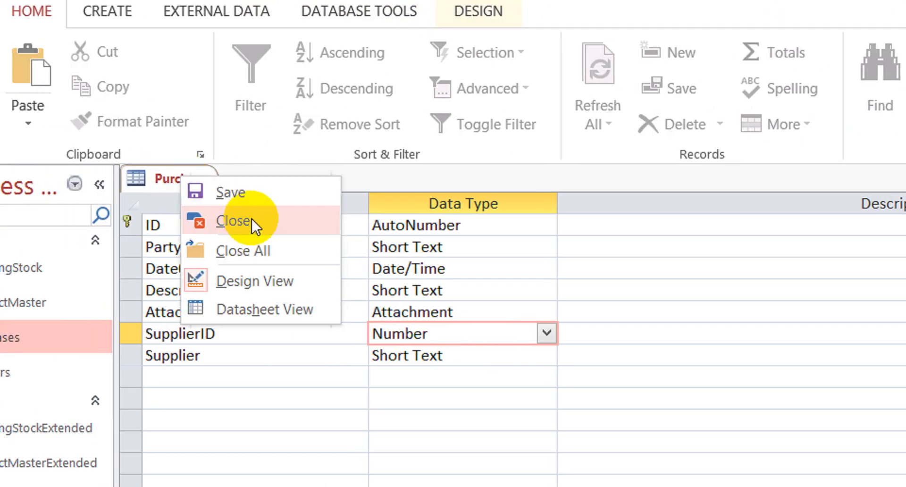
pyautogui.click(251, 219)
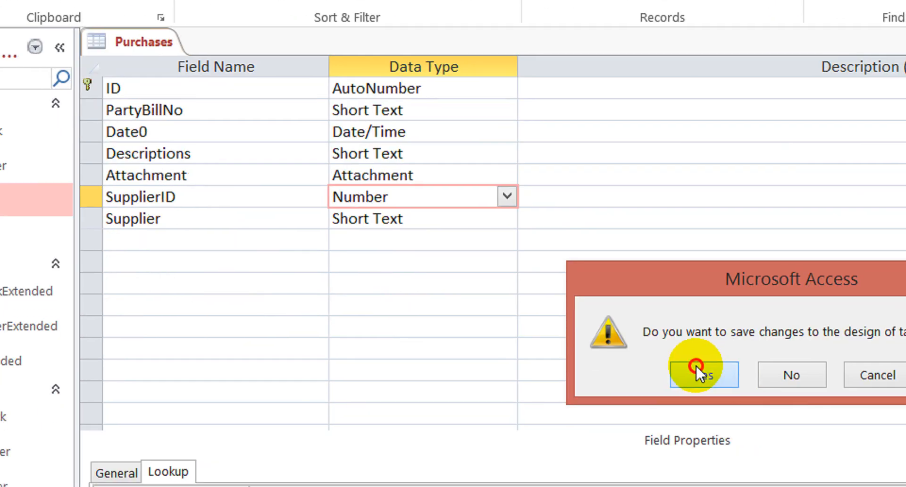
pyautogui.click(696, 372)
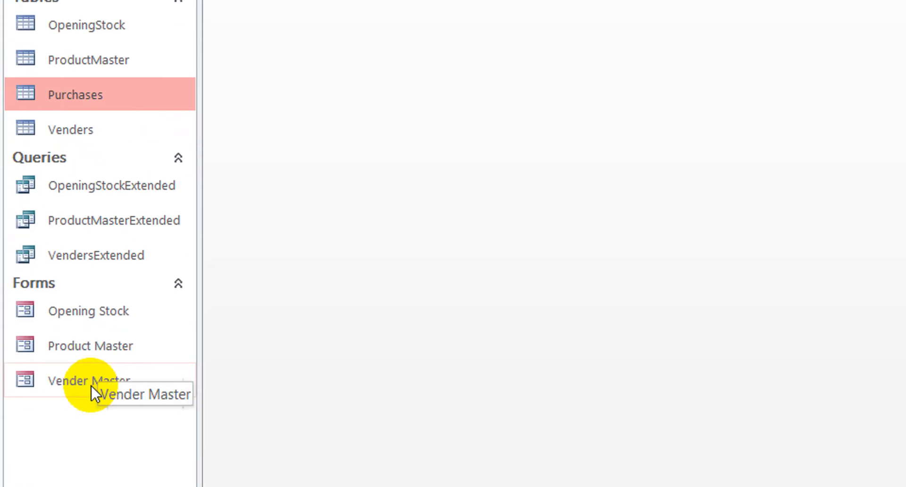
# Step: Browse the vender records in the Vender Master form to review their type and status, and close the form
pyautogui.doubleClick(92, 385)
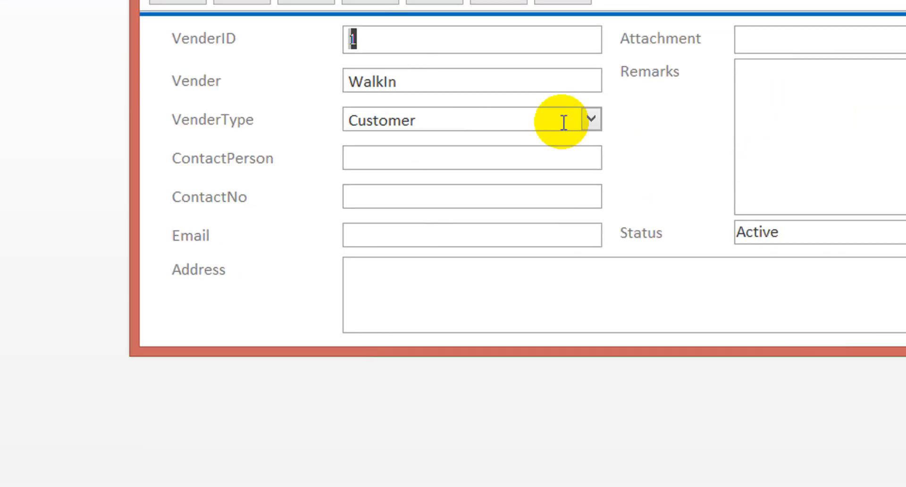
pyautogui.click(365, 121)
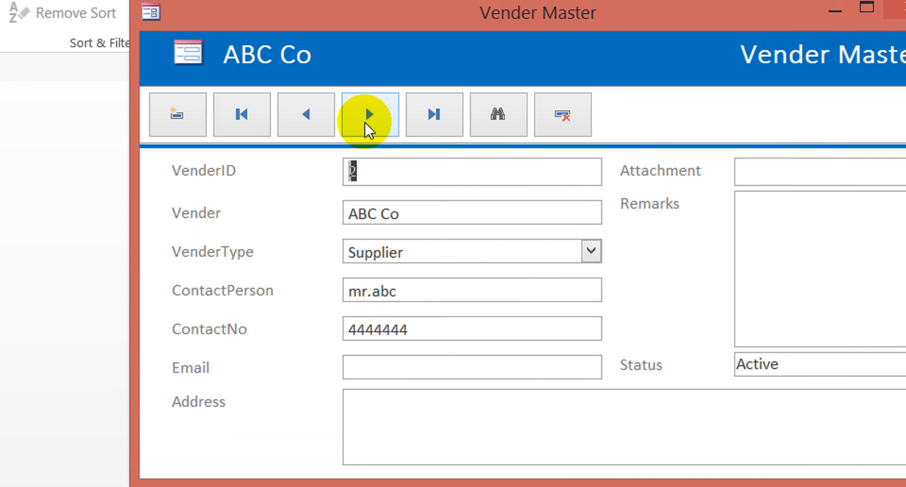
pyautogui.click(364, 123)
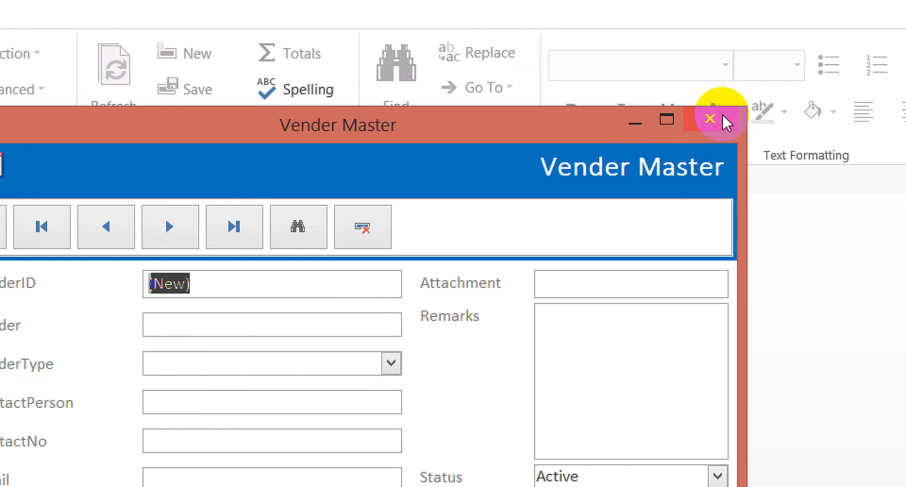
pyautogui.click(899, 11)
# Step: Compact and repair the POSPro database and reopen the Purchases table
pyautogui.click(22, 61)
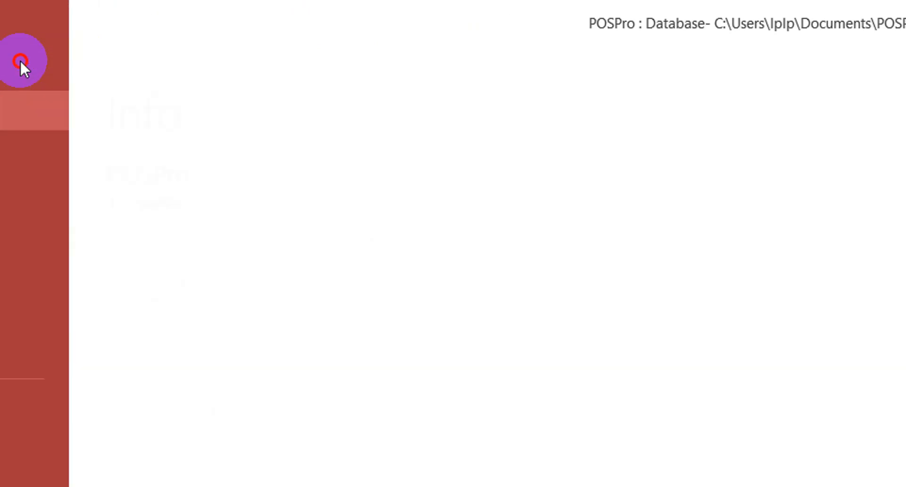
pyautogui.click(273, 293)
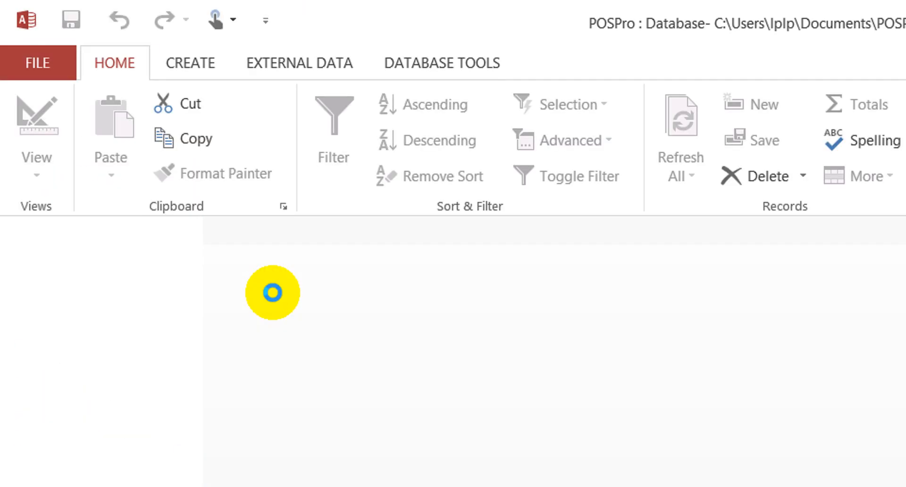
pyautogui.doubleClick(88, 379)
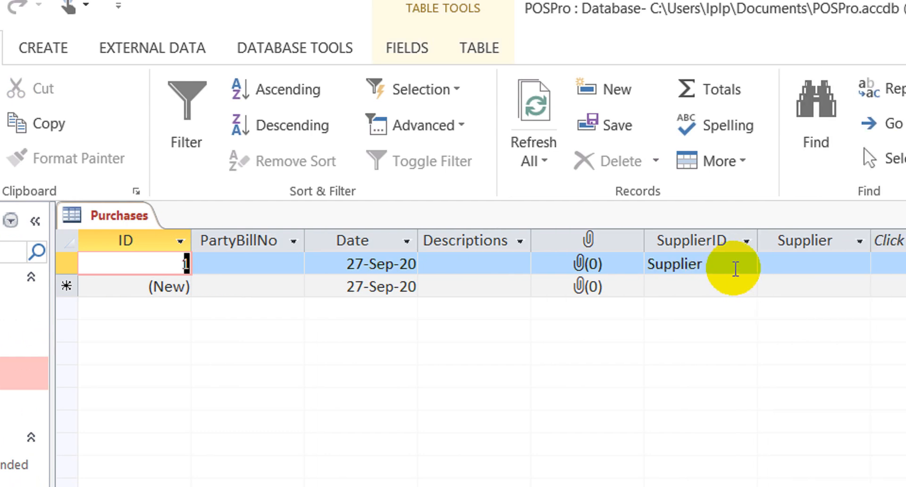
# Step: Check which entries the SupplierID list offers in the first Purchases record
pyautogui.click(881, 265)
pyautogui.click(729, 263)
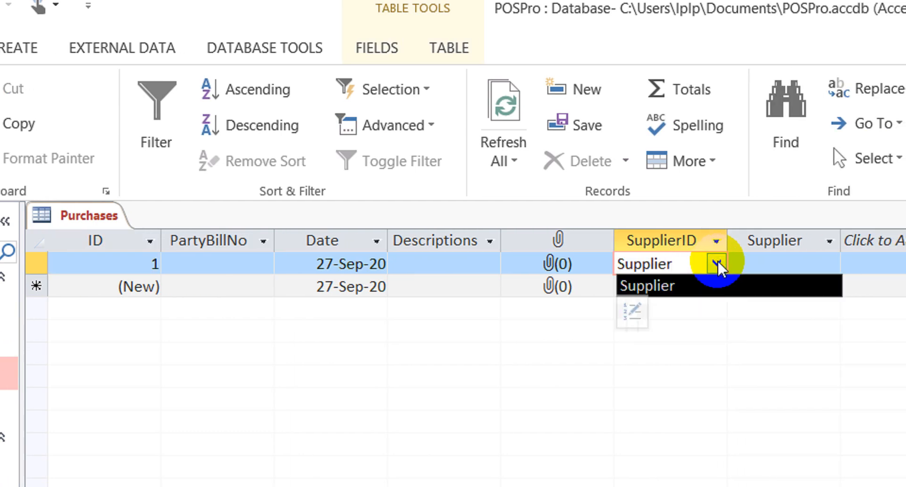
pyautogui.click(718, 263)
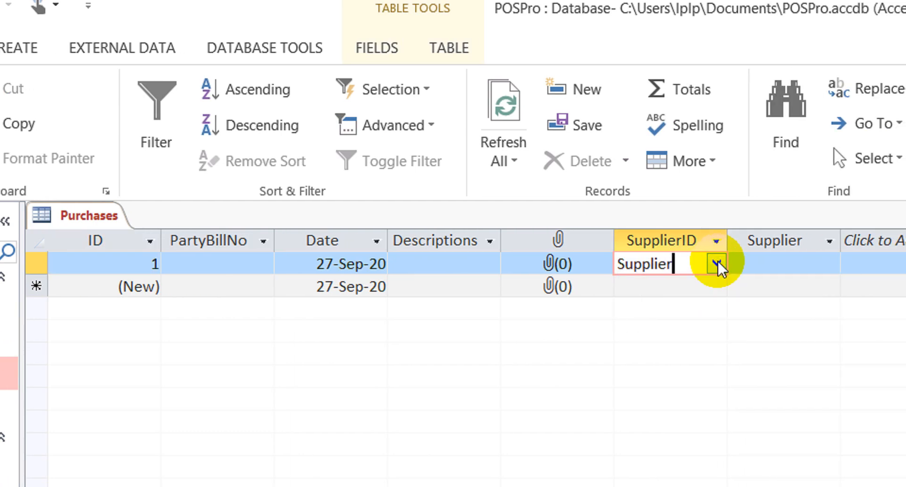
pyautogui.click(717, 264)
pyautogui.click(717, 264)
# Step: In the Purchases design, make the SupplierID lookup display the vender name, save the table and return to Datasheet View
pyautogui.hotkey('ctrl', ',')
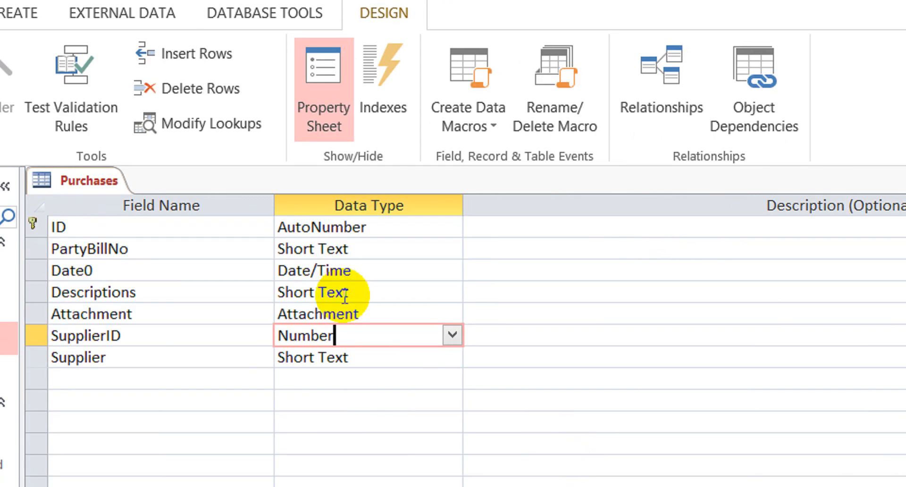
pyautogui.click(262, 354)
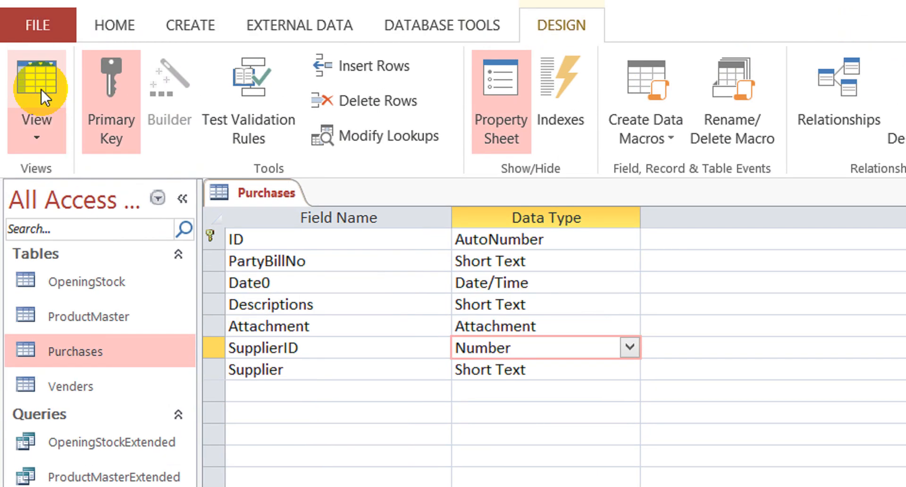
pyautogui.click(41, 55)
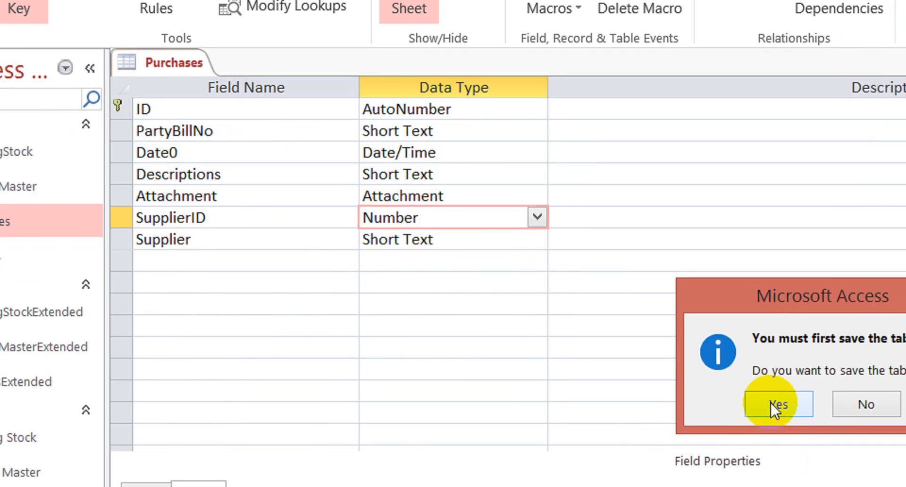
pyautogui.click(771, 405)
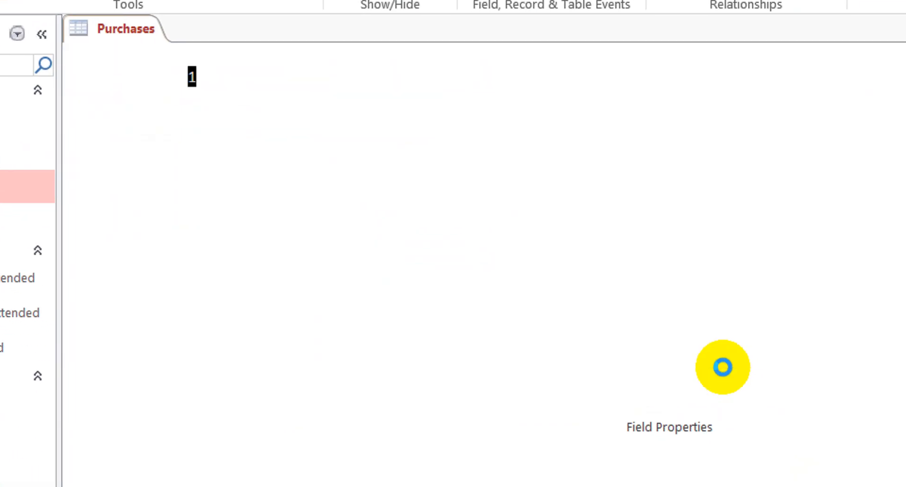
# Step: Recheck the SupplierID list in the first Purchases record using the revised lookup display
pyautogui.click(725, 109)
pyautogui.click(743, 110)
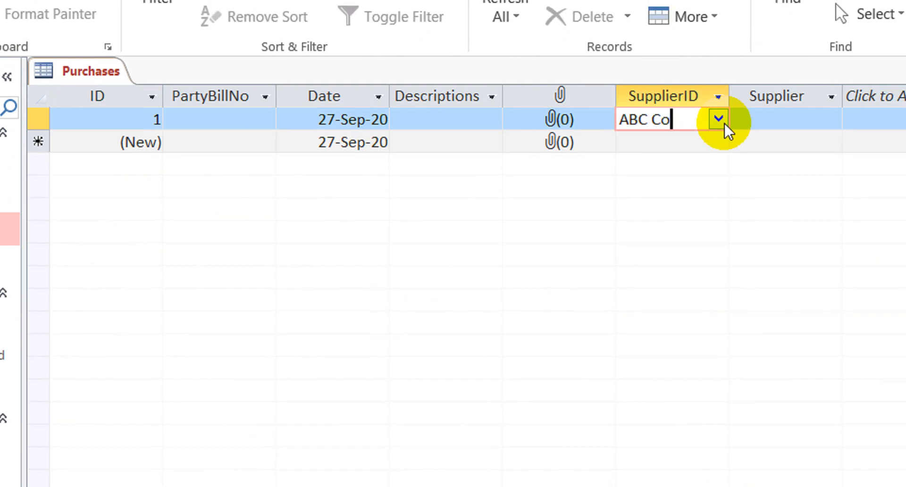
pyautogui.click(718, 125)
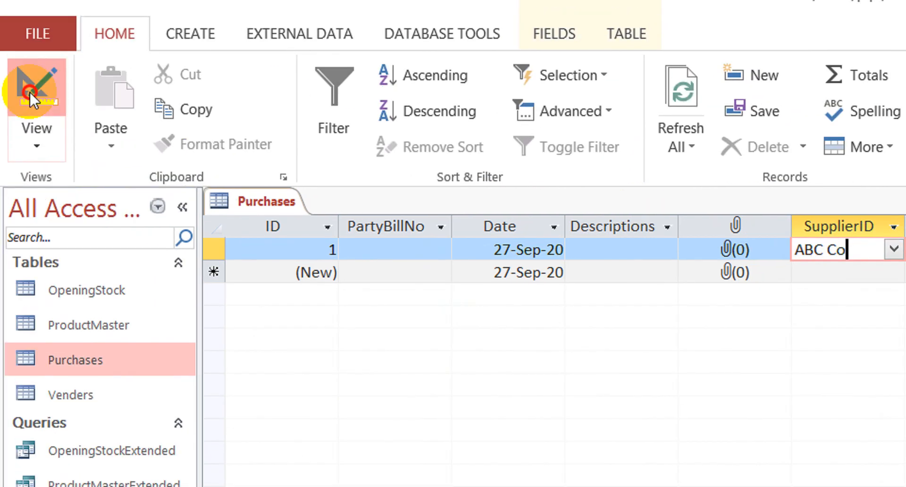
# Step: Switch the Purchases table to Design View and select the empty field row below Supplier
pyautogui.click(11, 56)
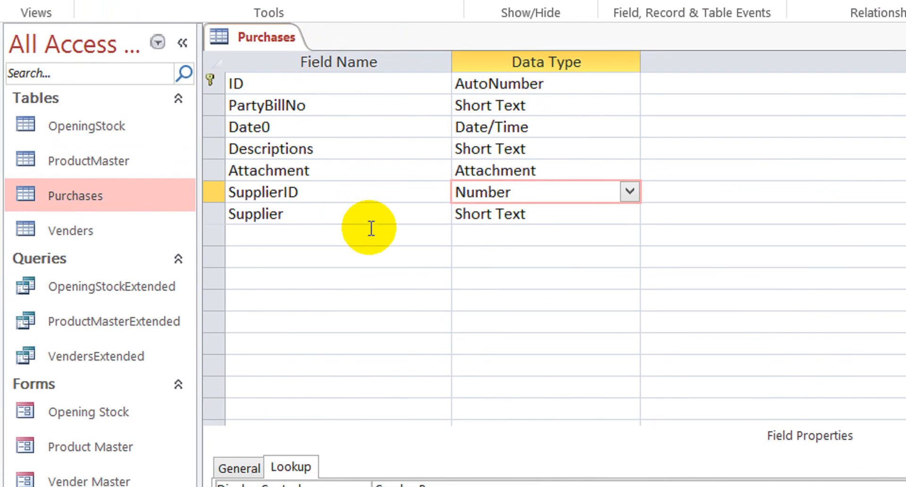
pyautogui.click(371, 229)
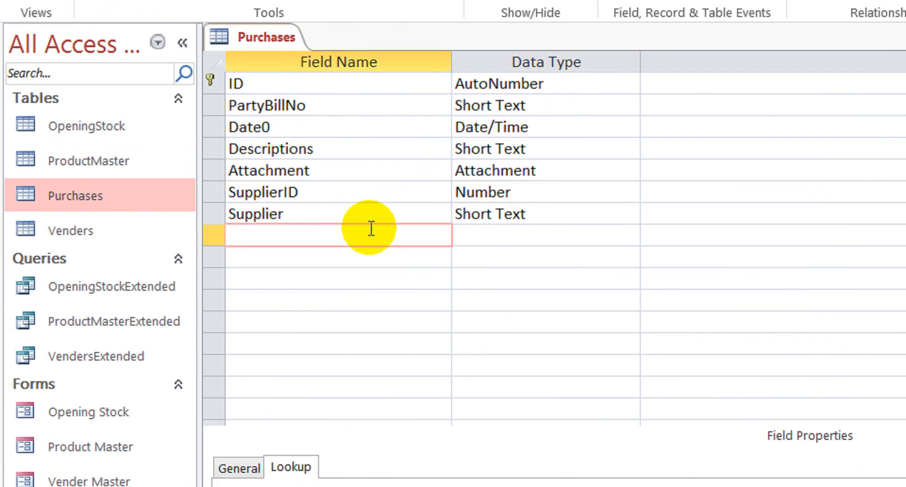
pyautogui.press('Up')
pyautogui.press('Down')
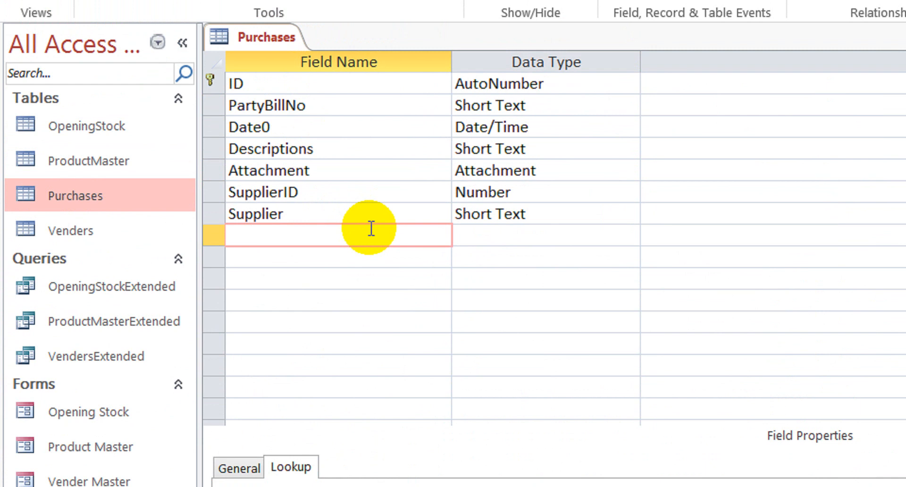